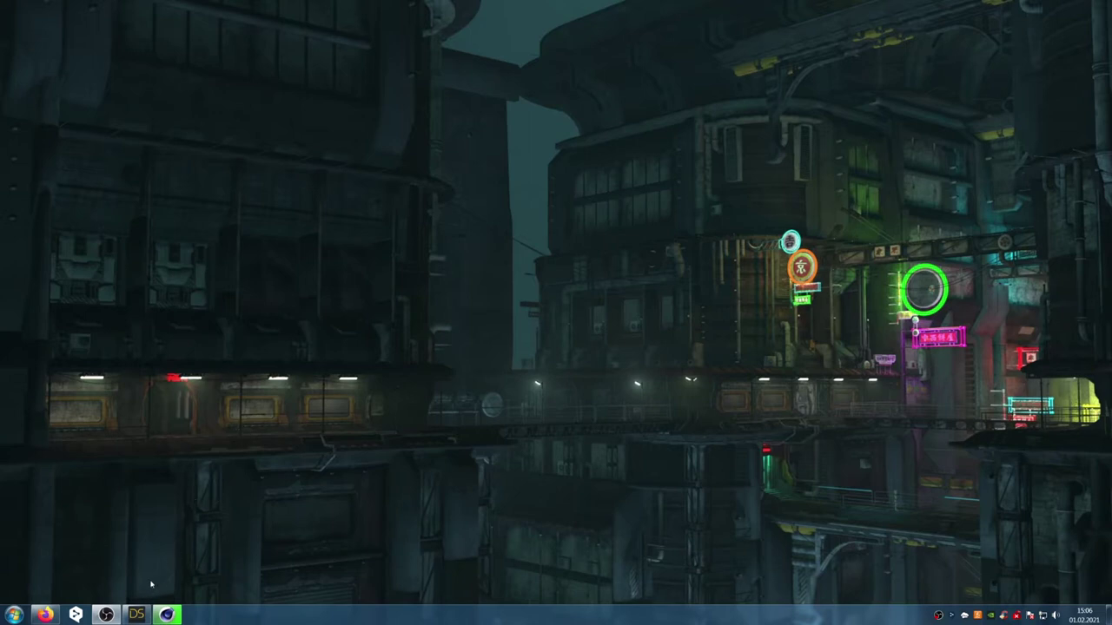
Step: Browse the preview images on the Urban Future 4 :Street Level product page in the Daz 3D store
click(44, 614)
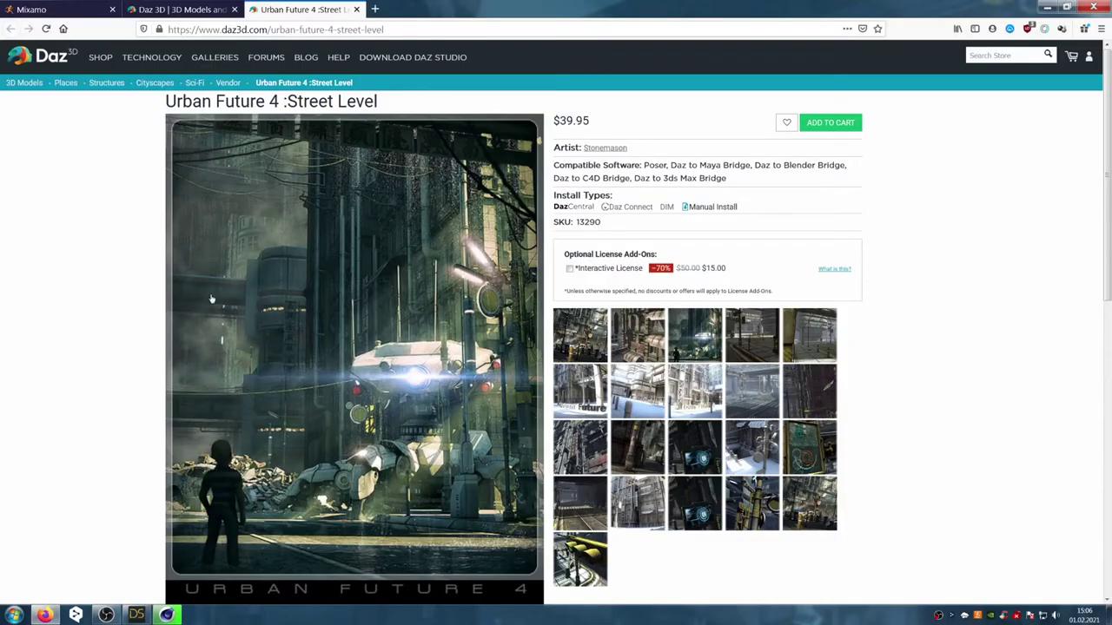
scroll(888, 235, down, 2)
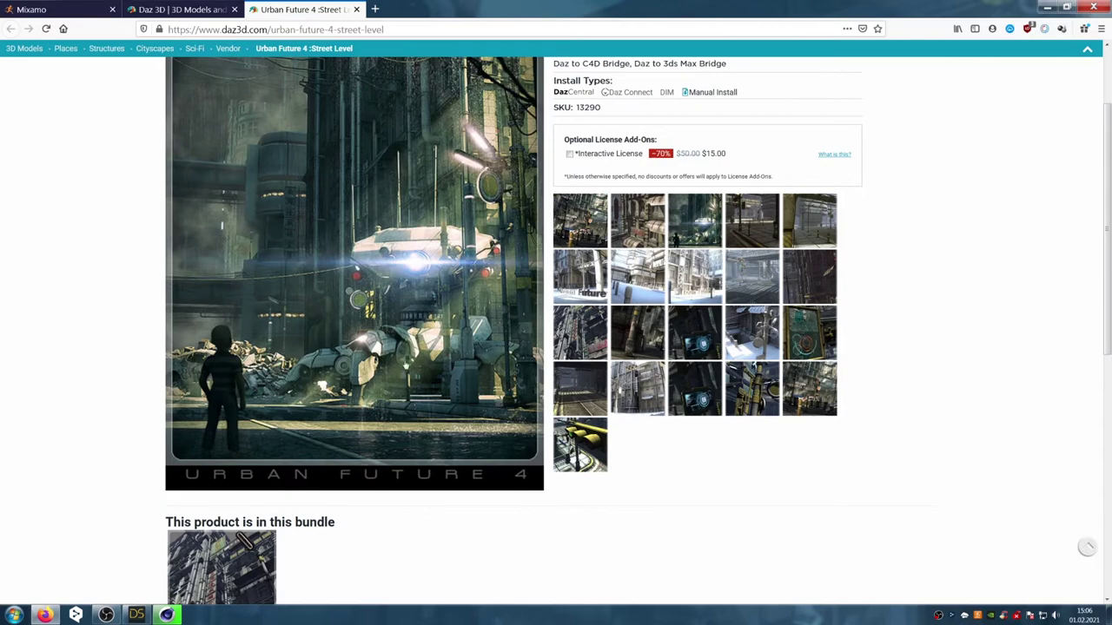
click(582, 335)
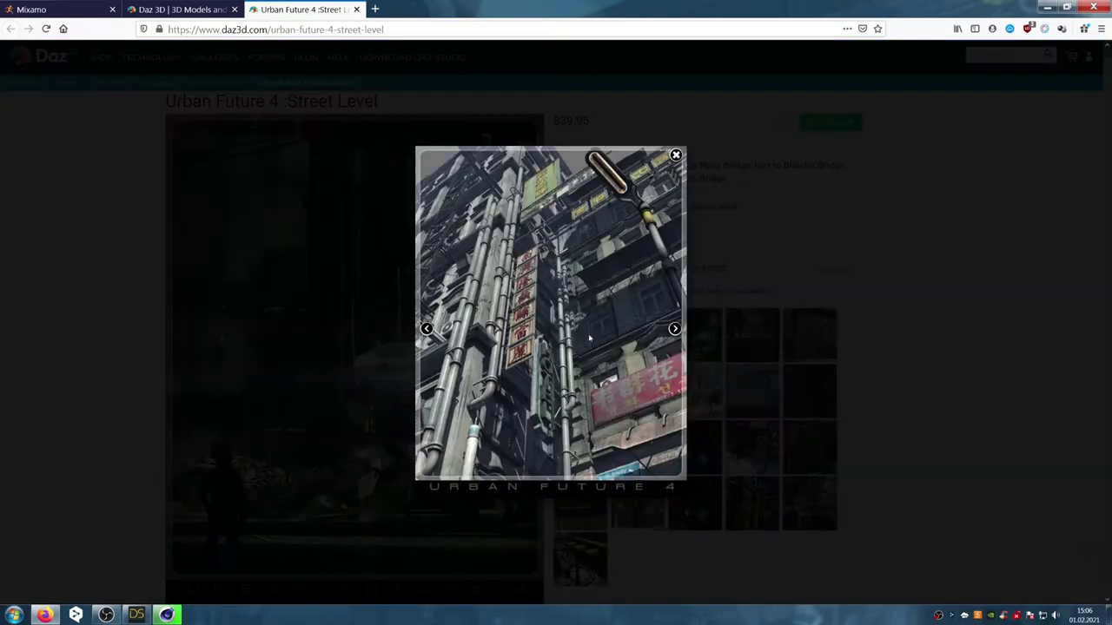
click(674, 329)
click(674, 329)
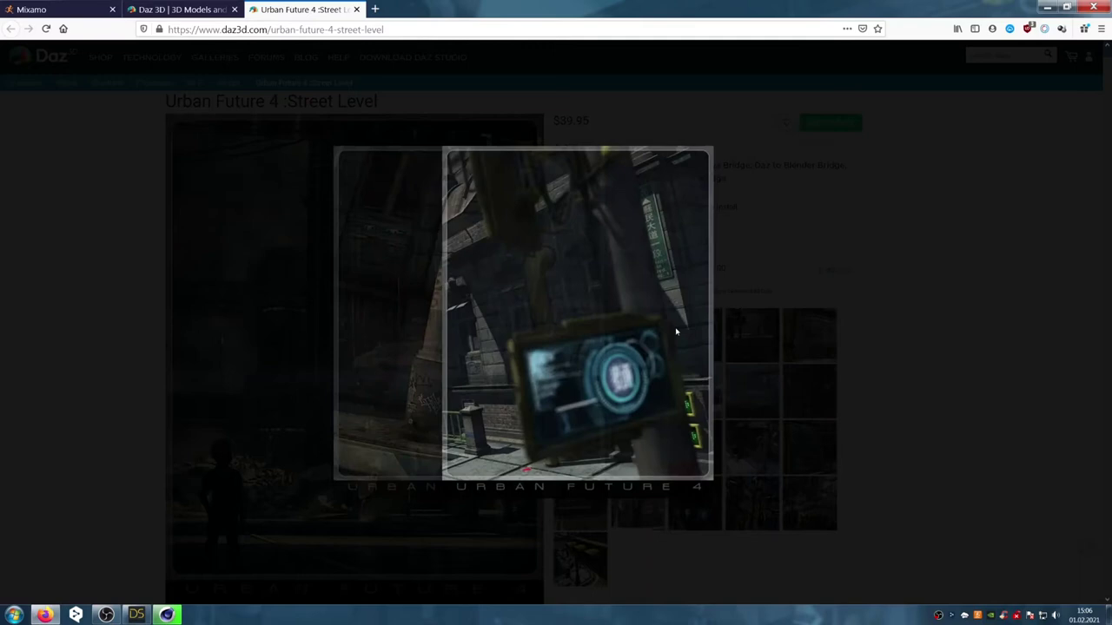
click(674, 329)
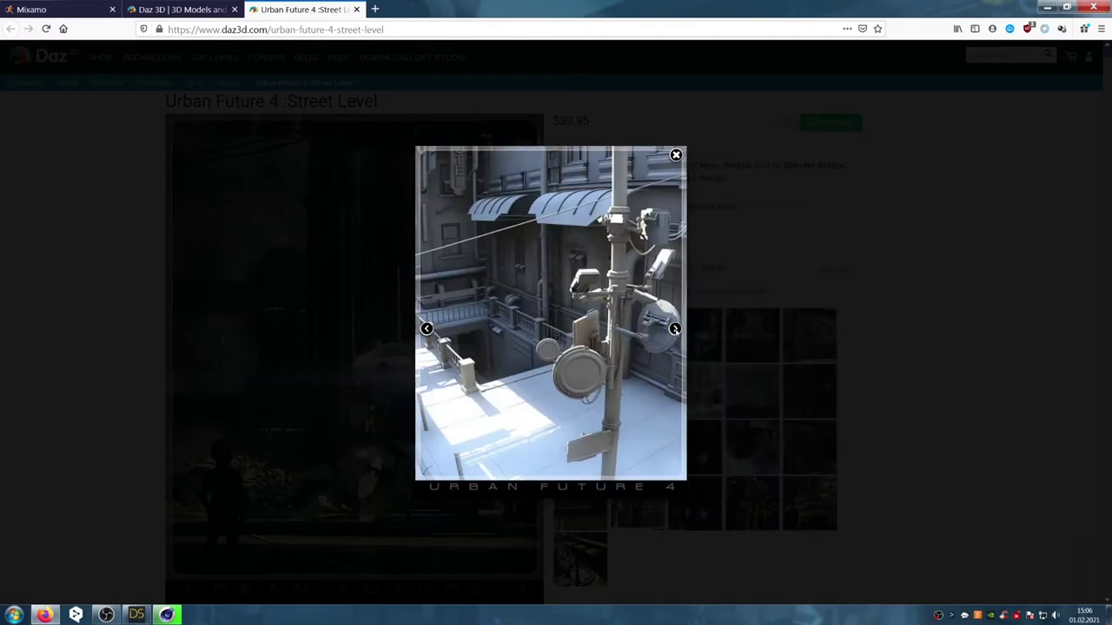
click(674, 330)
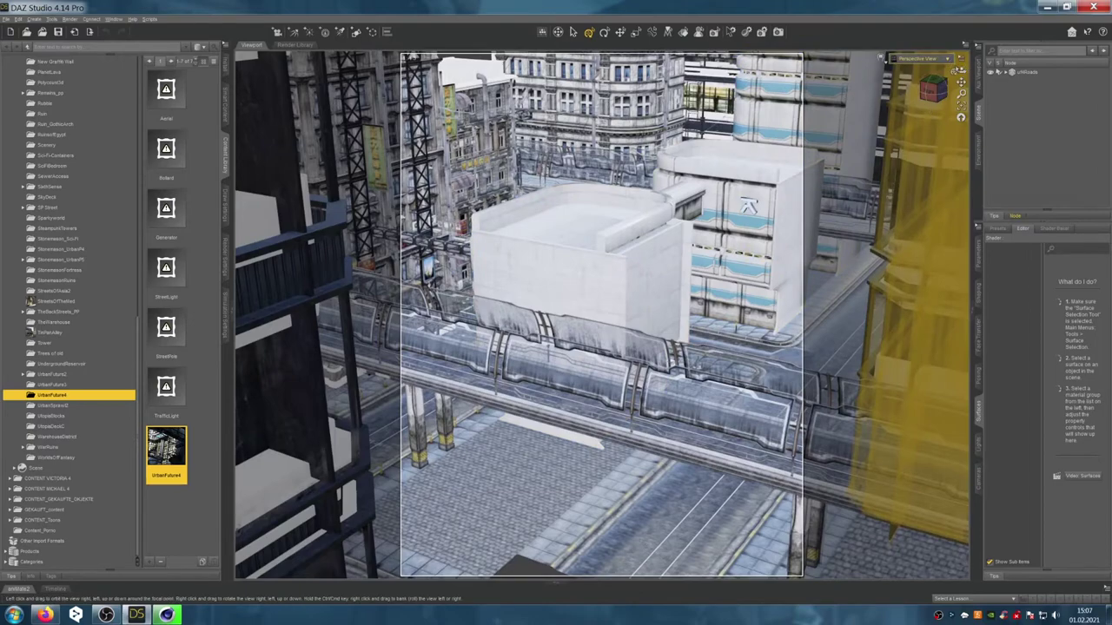
Step: In DAZ Studio, orbit around the city scene and run the Daz to Cinema 4D bridge script
drag(961, 71, 924, 89)
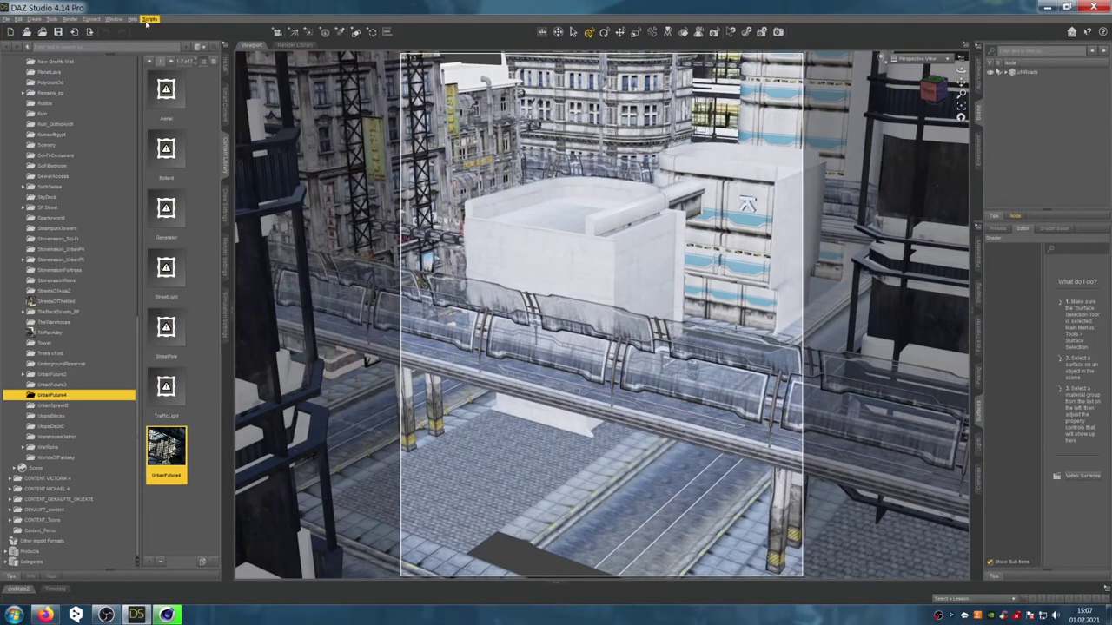
mouse_move(158, 28)
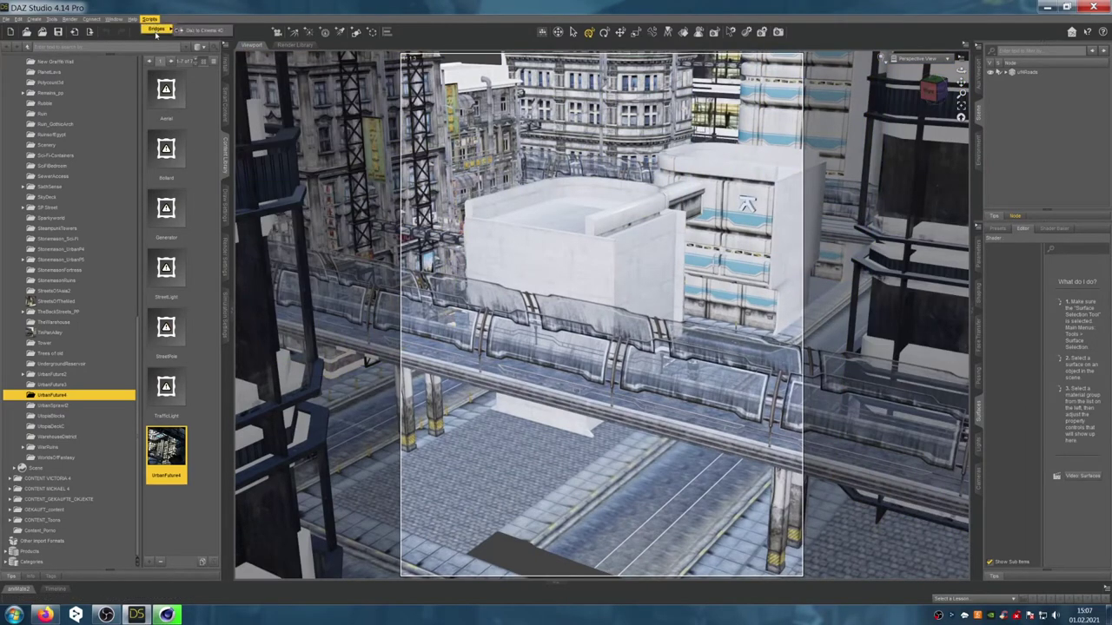
click(200, 31)
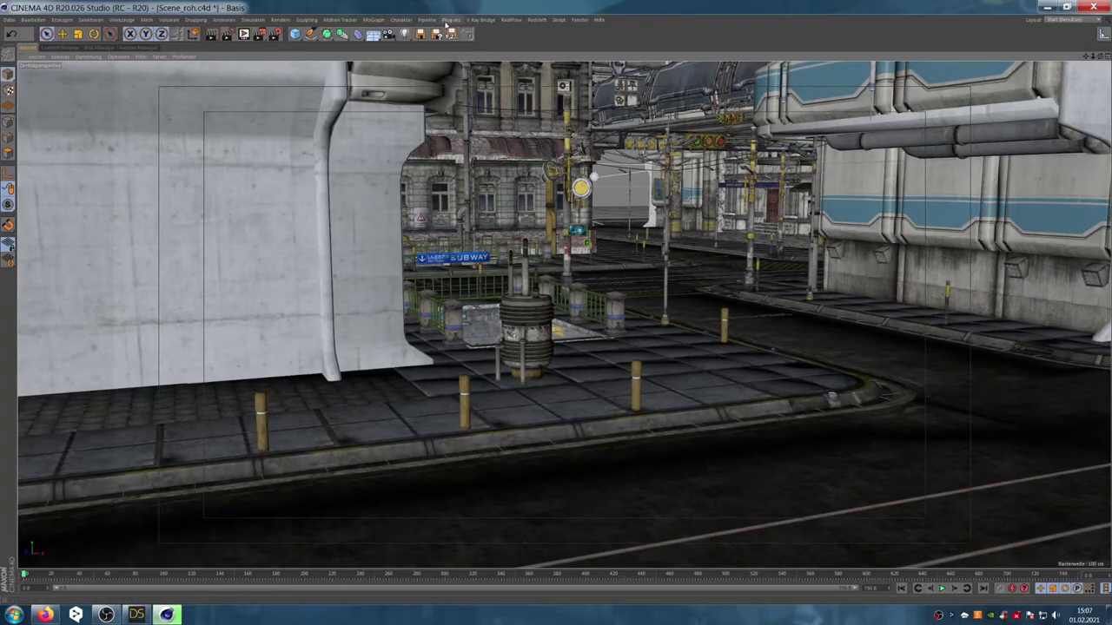
Step: In Cinema 4D, view the list of available plug-ins
click(450, 20)
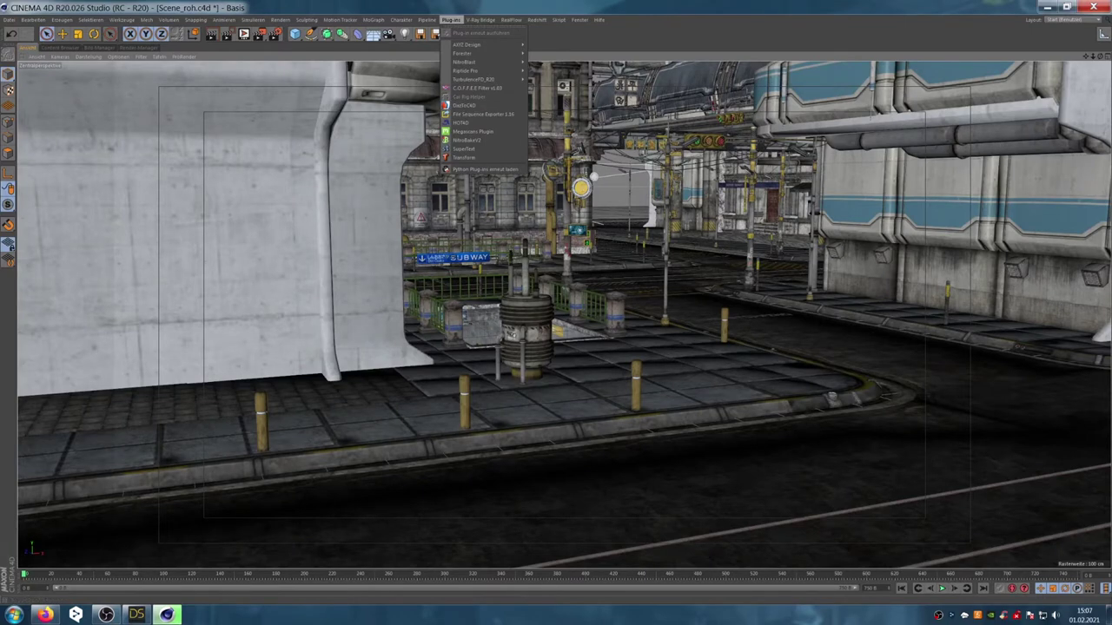
key(Escape)
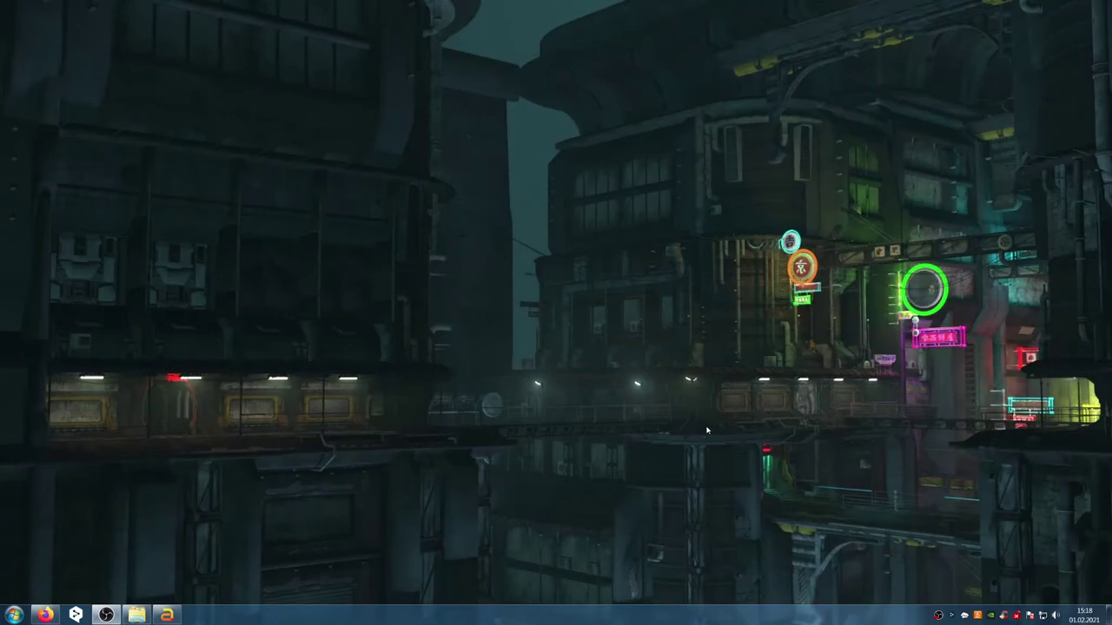
Step: Switch to anima, cut the background buildings down to street level, and play the simulation around the subway escalators
click(167, 615)
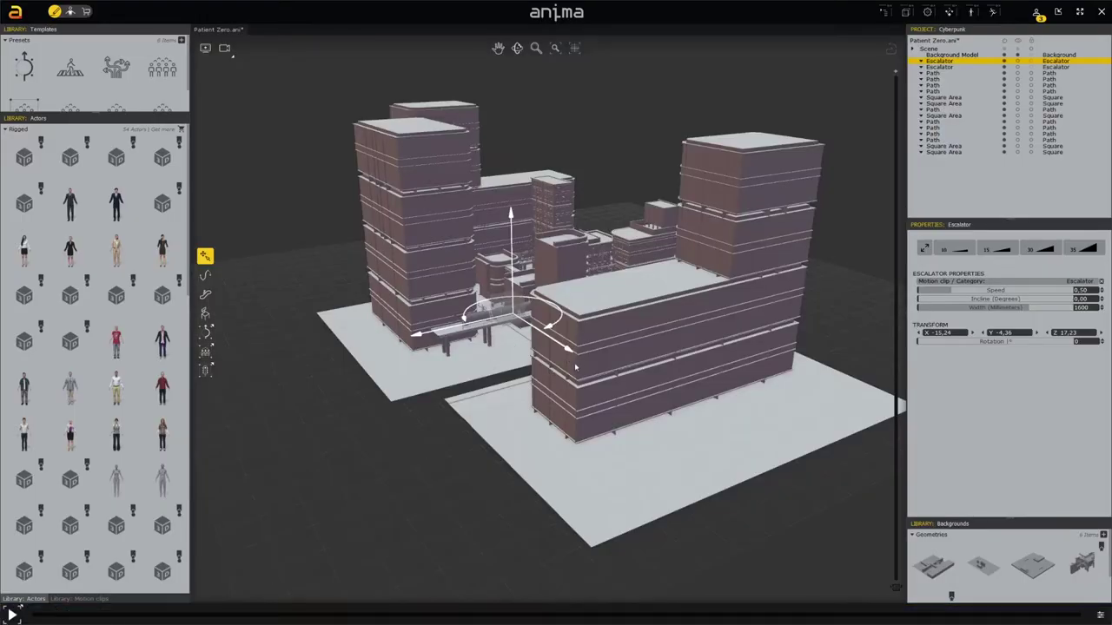
mouse_move(565, 348)
middle_down()
mouse_move(592, 335)
mouse_move(584, 341)
middle_up()
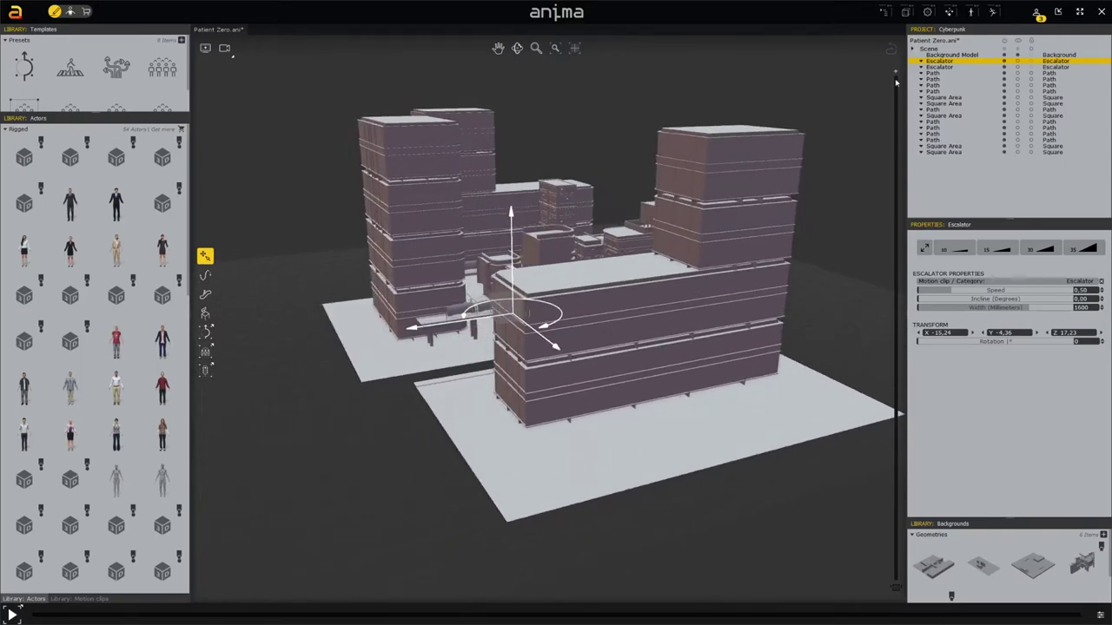
drag(896, 80, 900, 408)
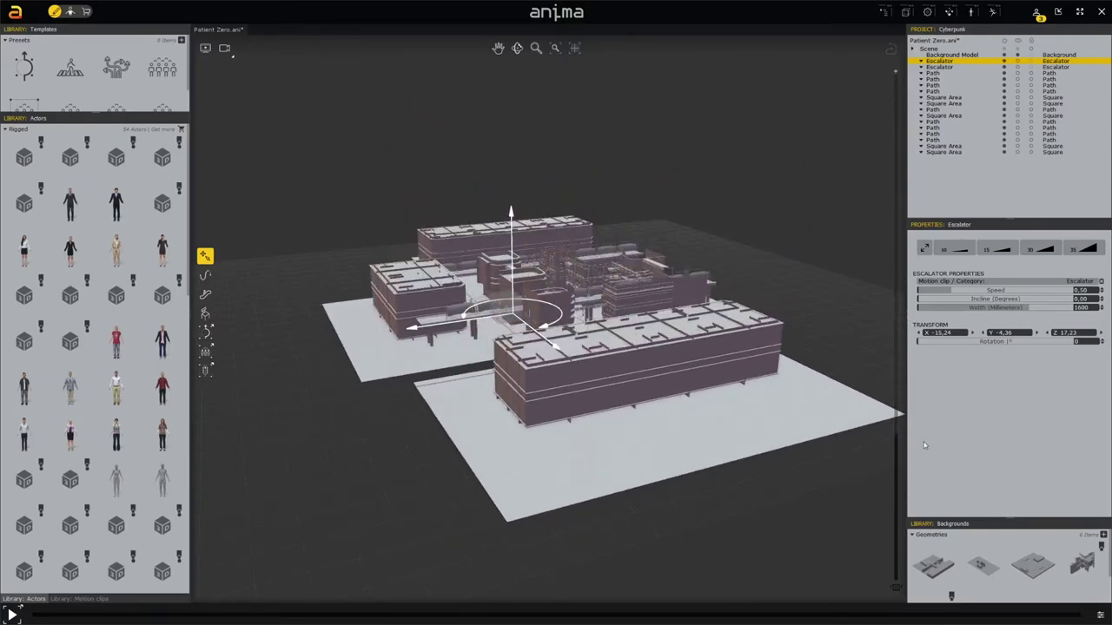
drag(924, 446, 929, 543)
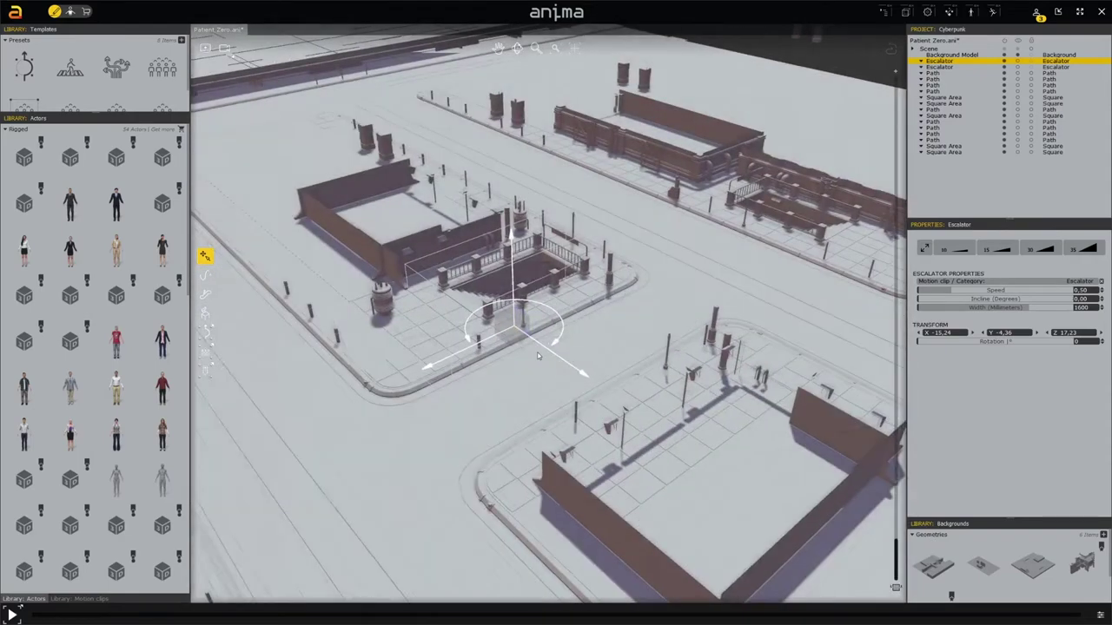
scroll(533, 351, up, 5)
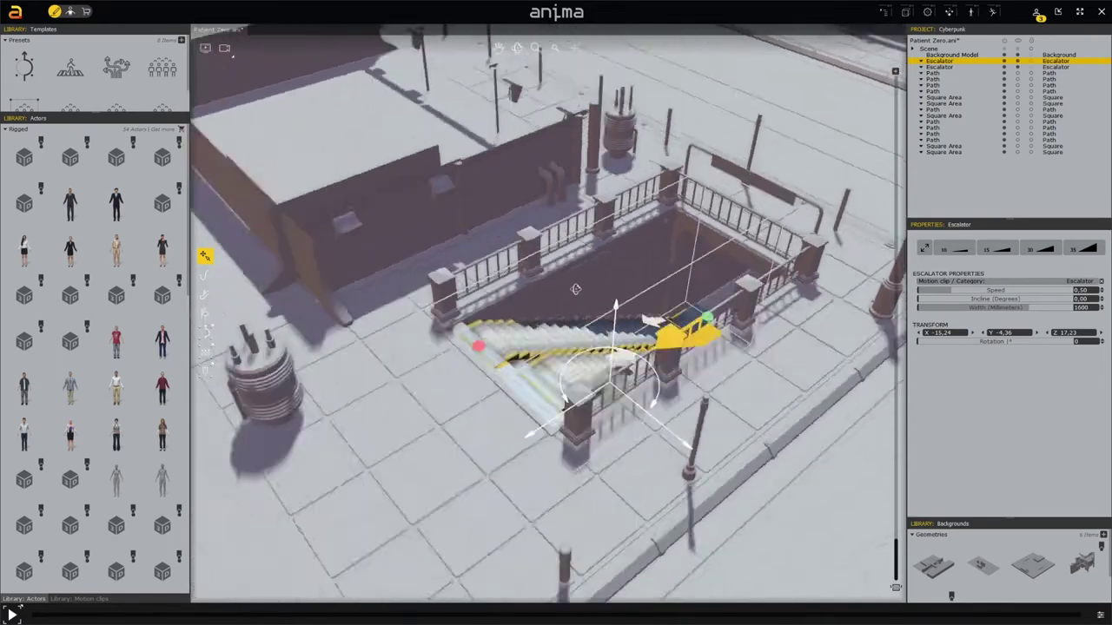
key(space)
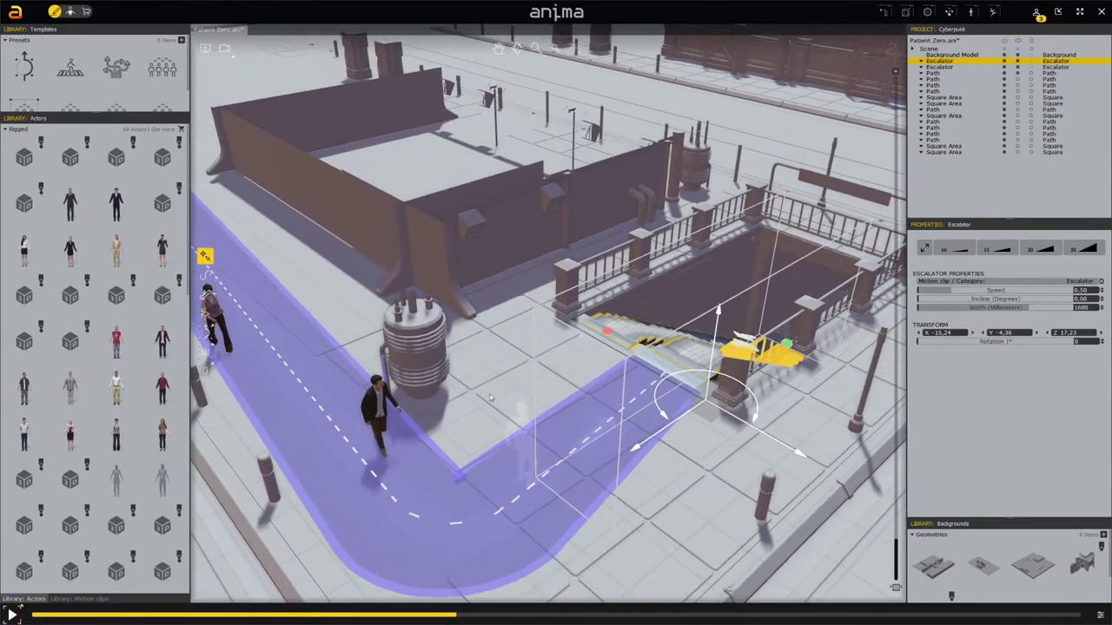
Step: Add six more rigged library actors to the crowd of the path curving from the sidewalk to the subway escalator
click(550, 444)
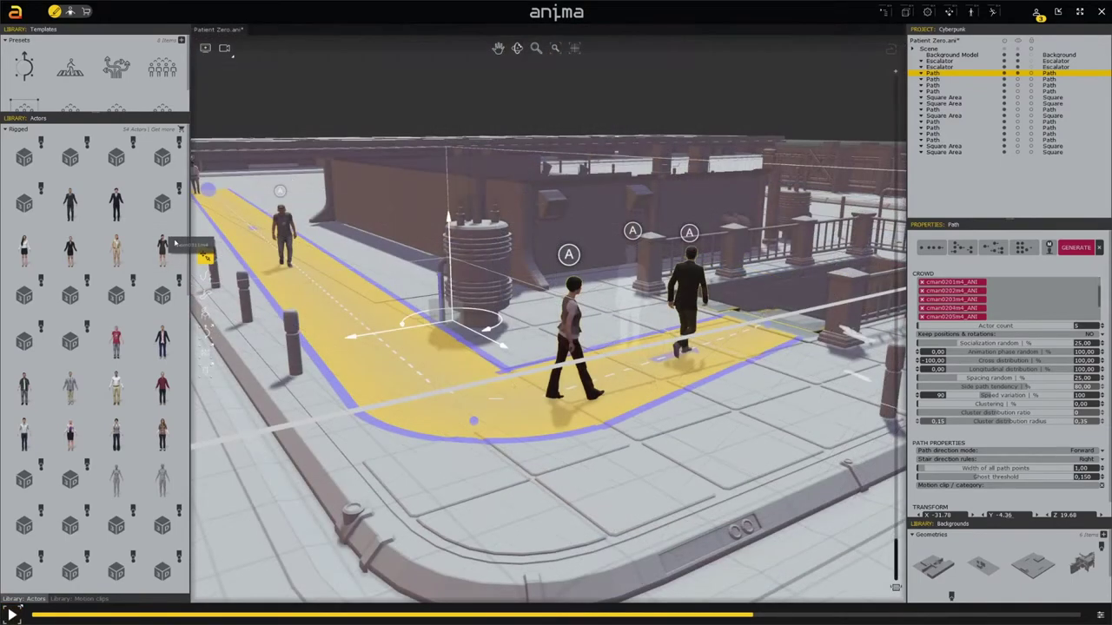
click(116, 158)
ctrl+click(161, 158)
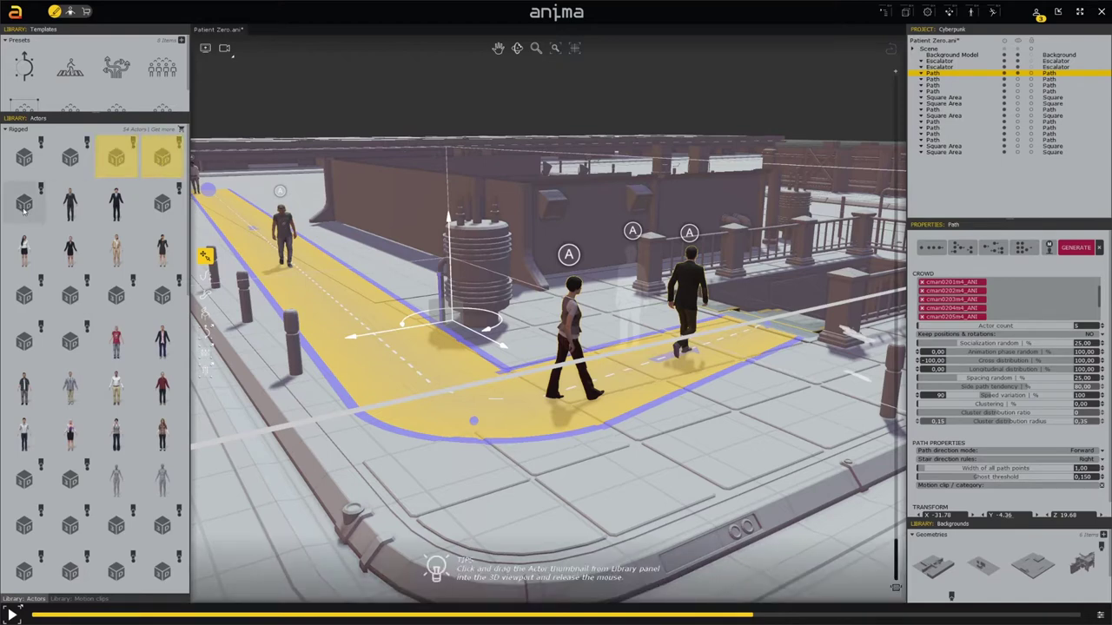
ctrl+click(24, 208)
shift+click(160, 205)
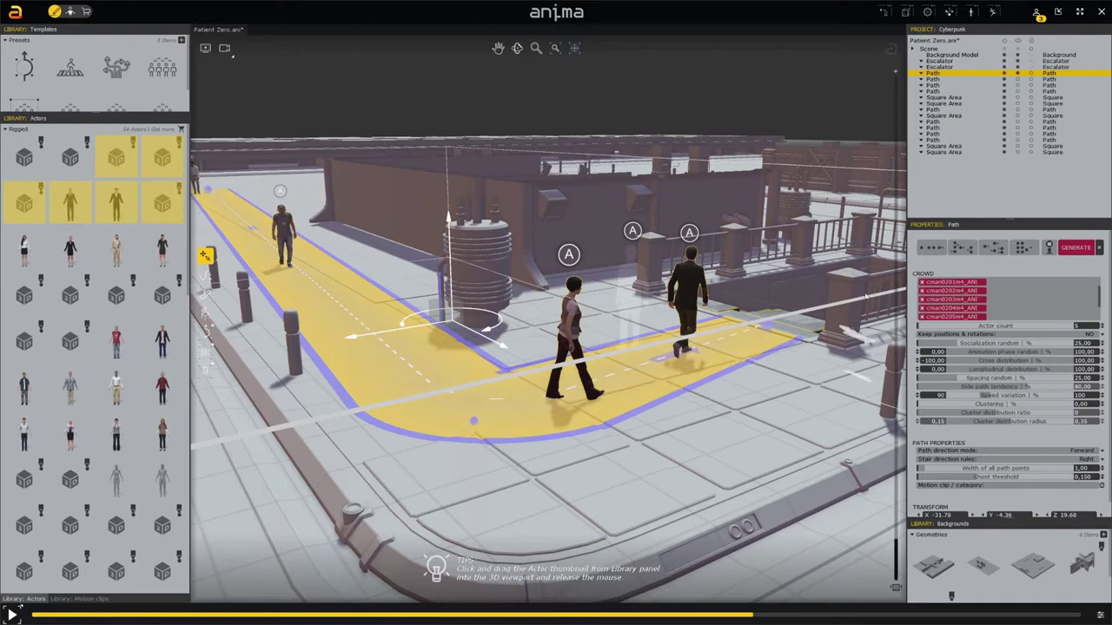
drag(161, 205, 1043, 315)
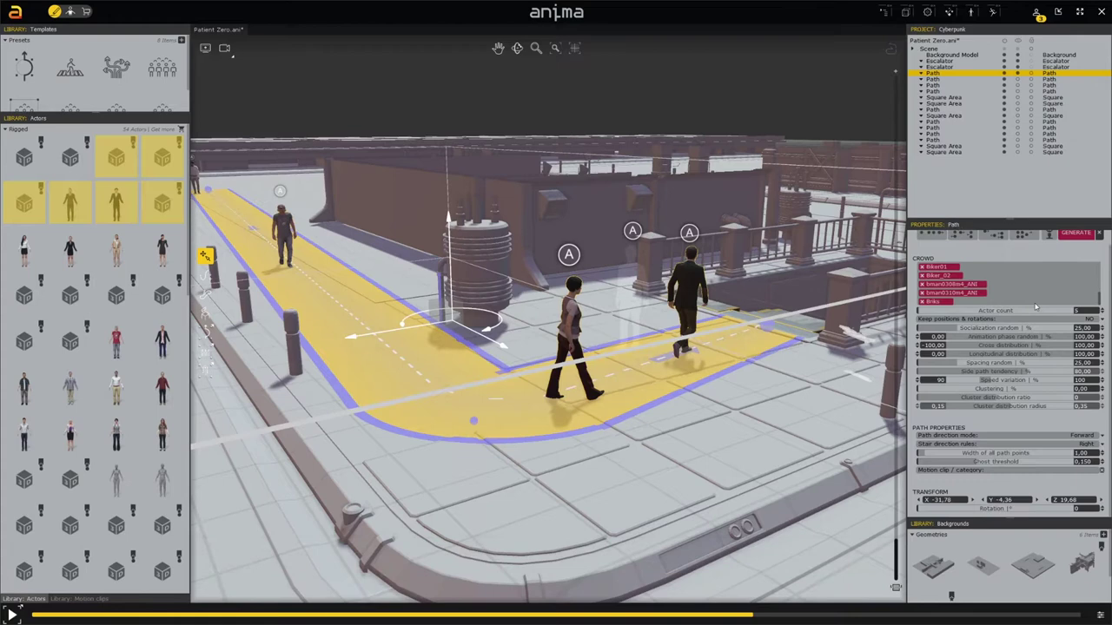
scroll(1036, 305, up, 2)
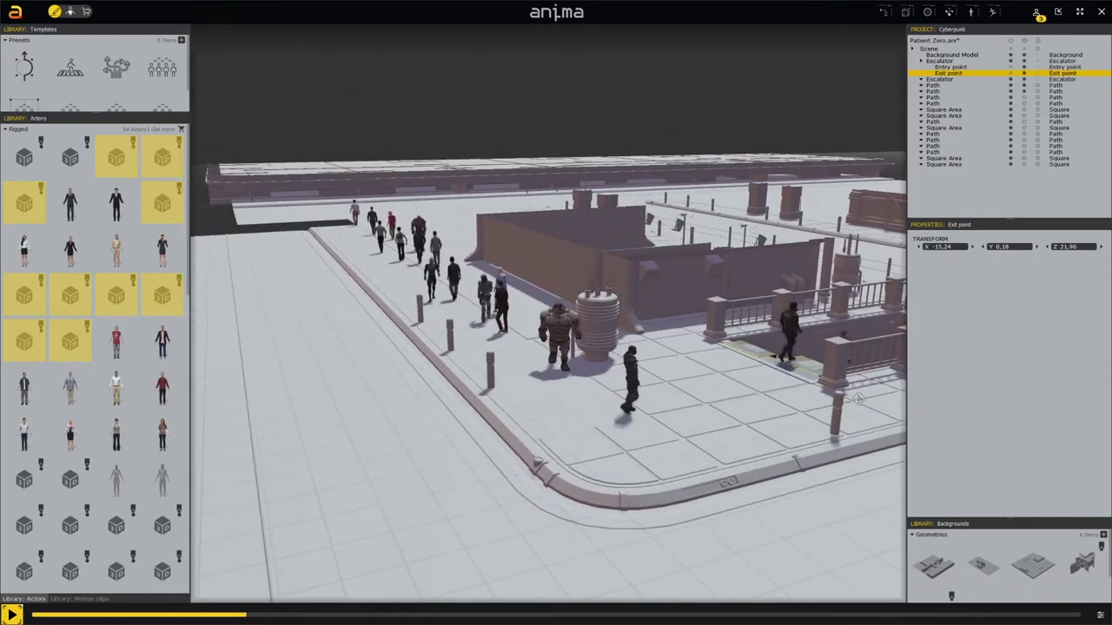
Step: Replace the crowd of the outer sidewalk path around the subway block with custom library actors, generate it, and play the result
click(935, 96)
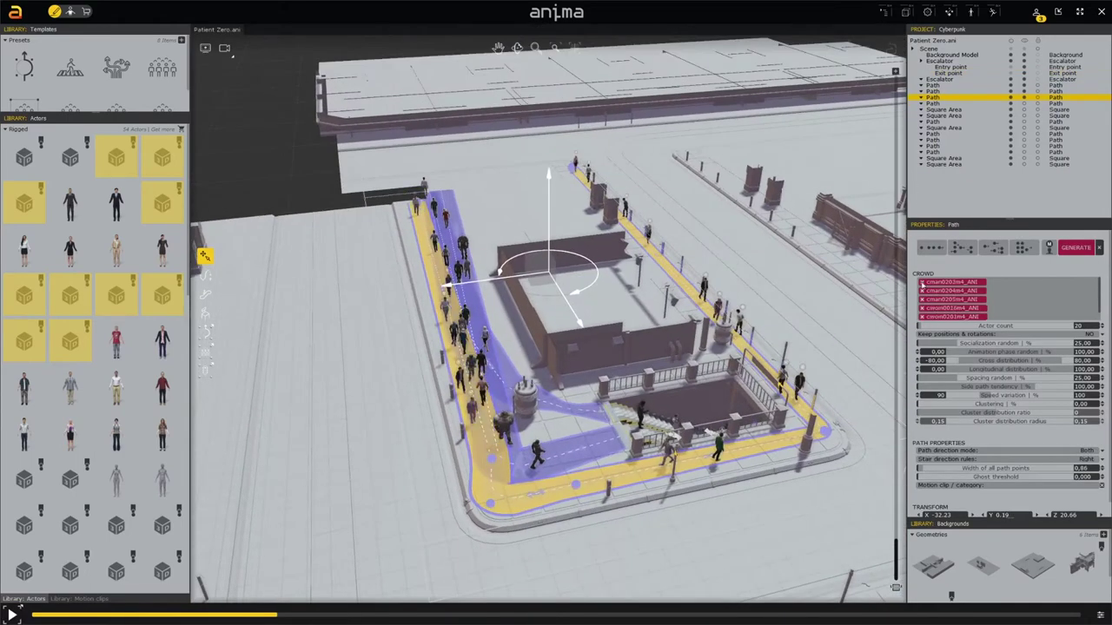
scroll(66, 351, down, 3)
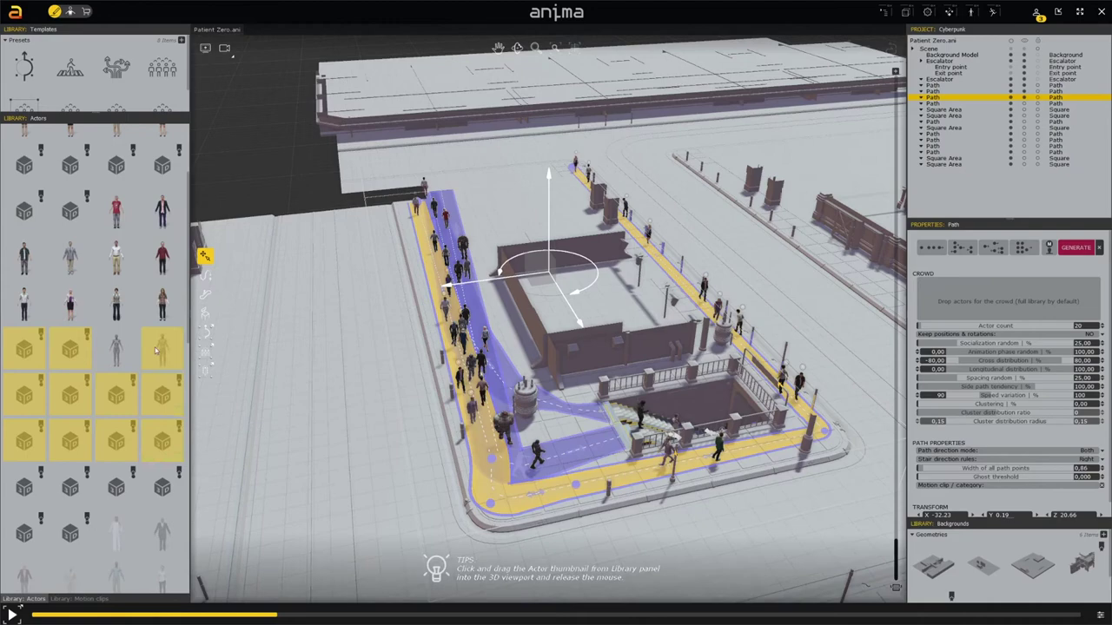
click(1075, 247)
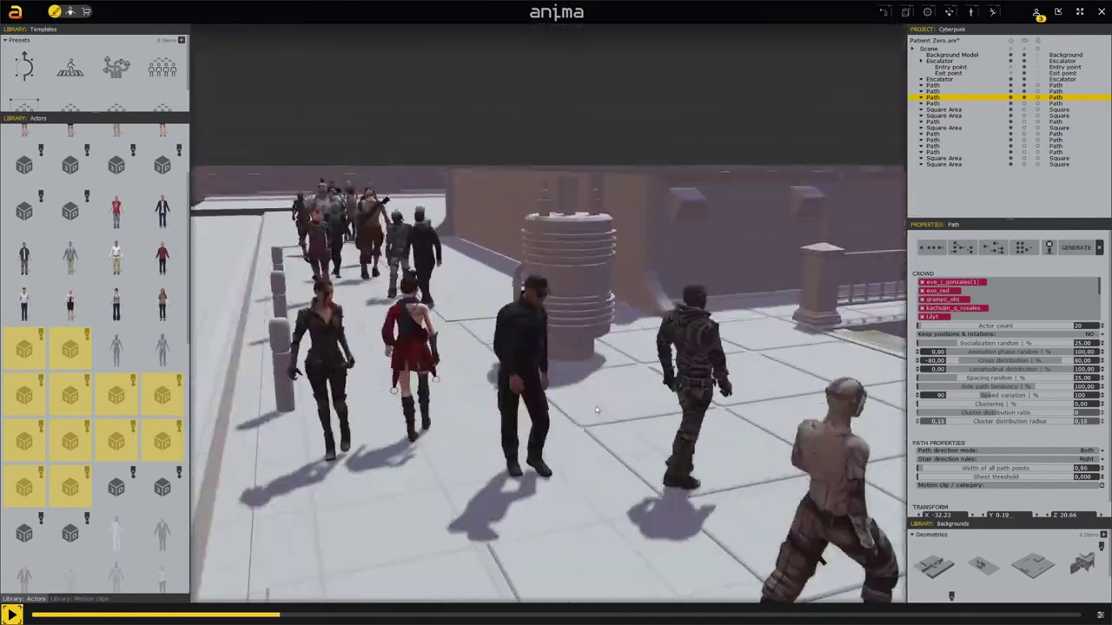
key(space)
key(space)
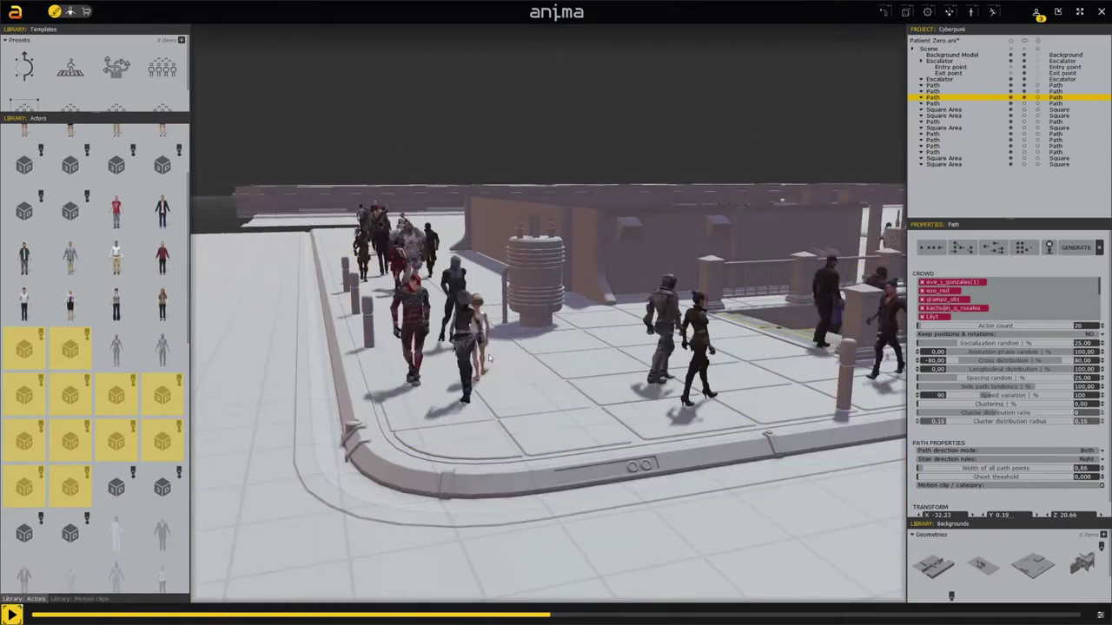
key(space)
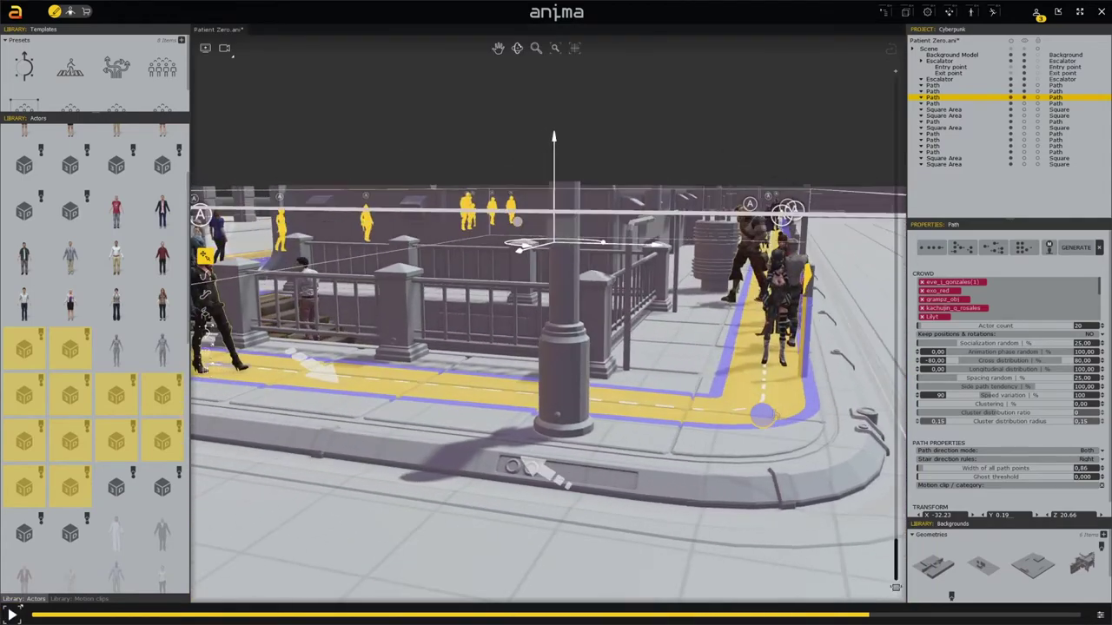
Step: Move that path's point at the corner beside the subway railing to Z 11.77 and replay the crowd
click(747, 409)
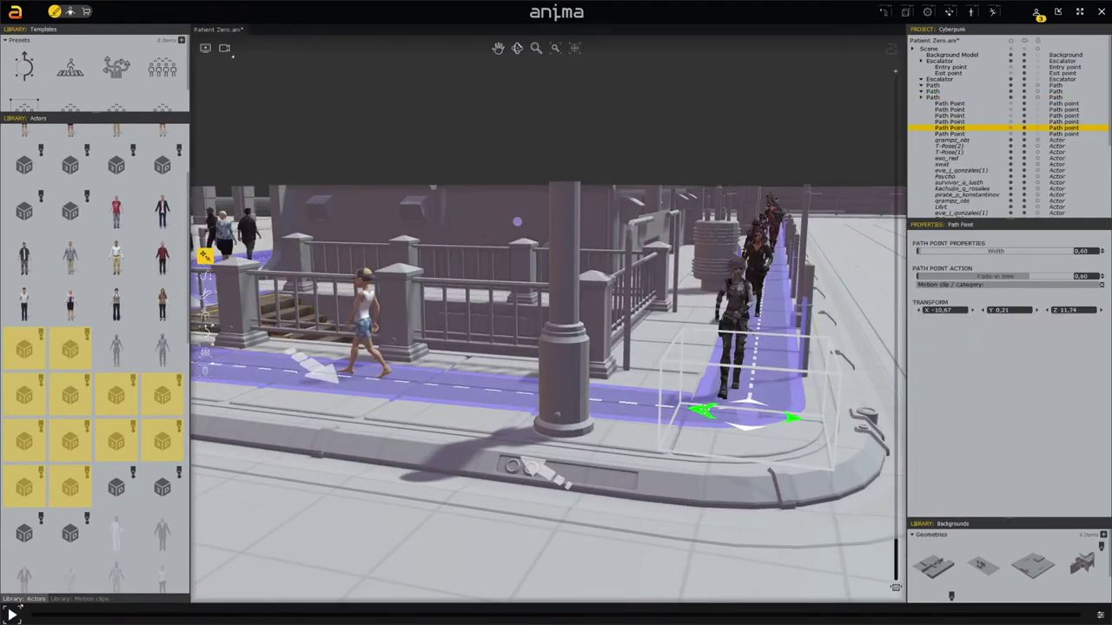
key(space)
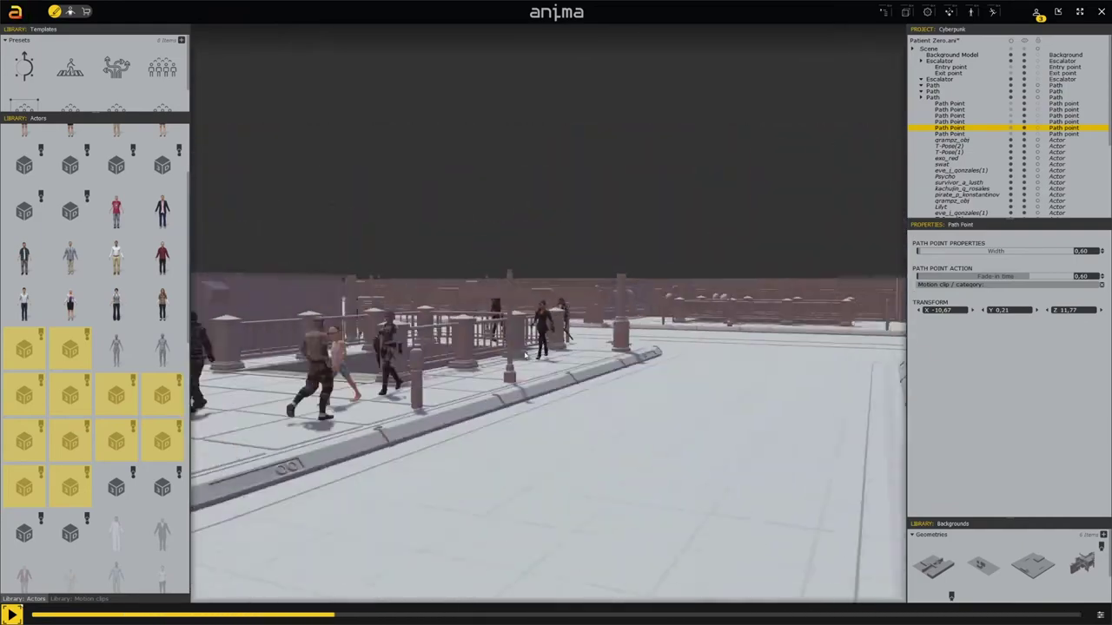
key(space)
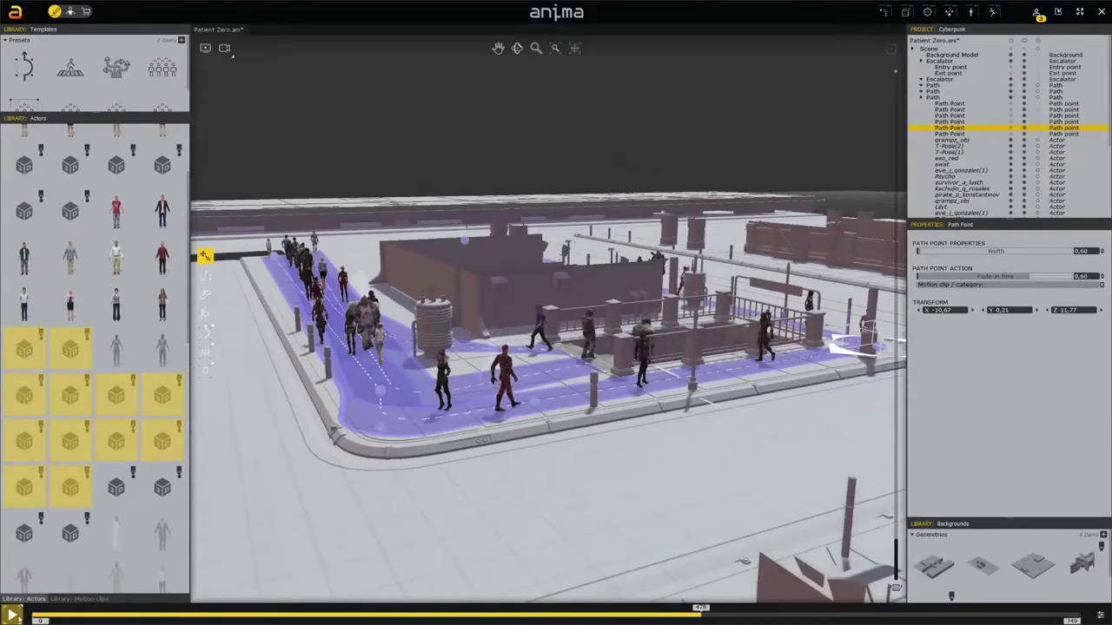
click(322, 552)
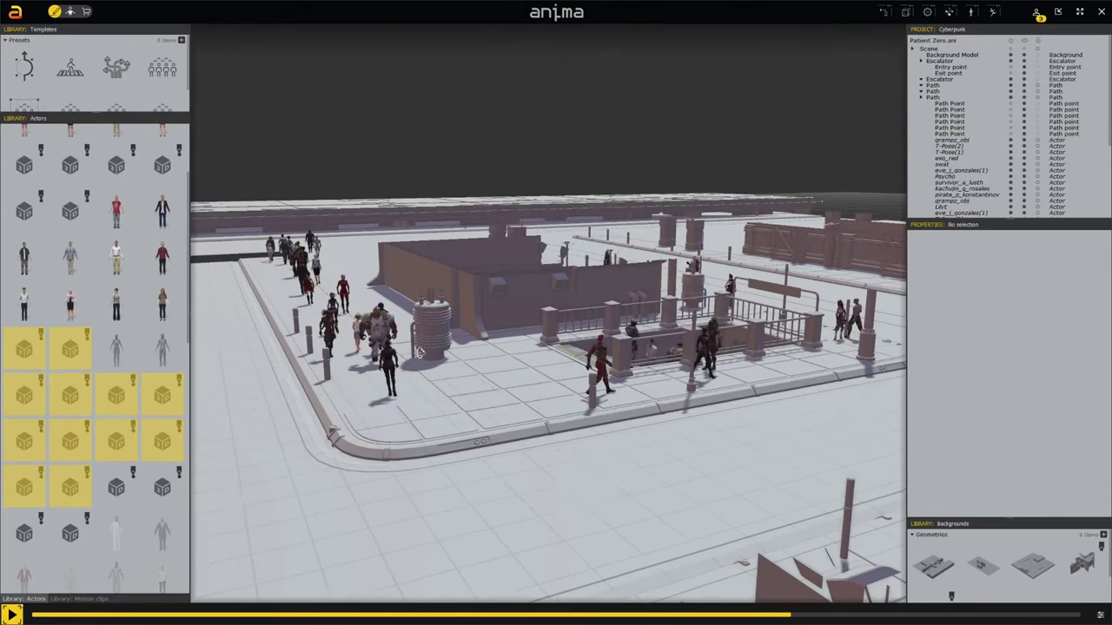
key(space)
Step: Select the path passing behind the building to the subway stairs and review the crowd playback there and at another street corner
double_click(1035, 104)
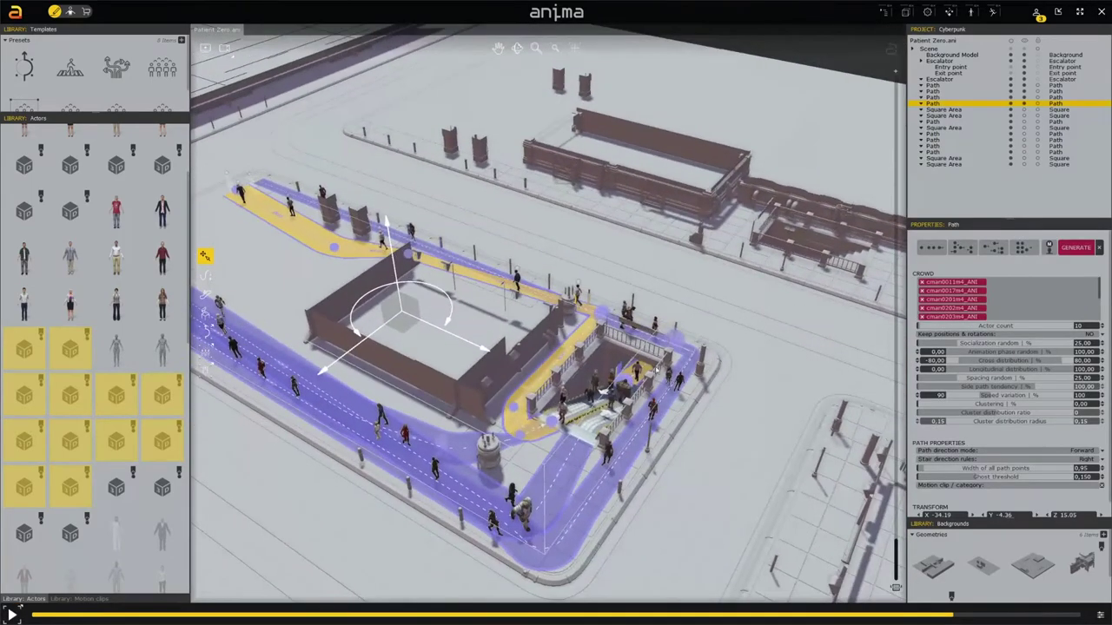
middle_drag(408, 275, 513, 274)
key(space)
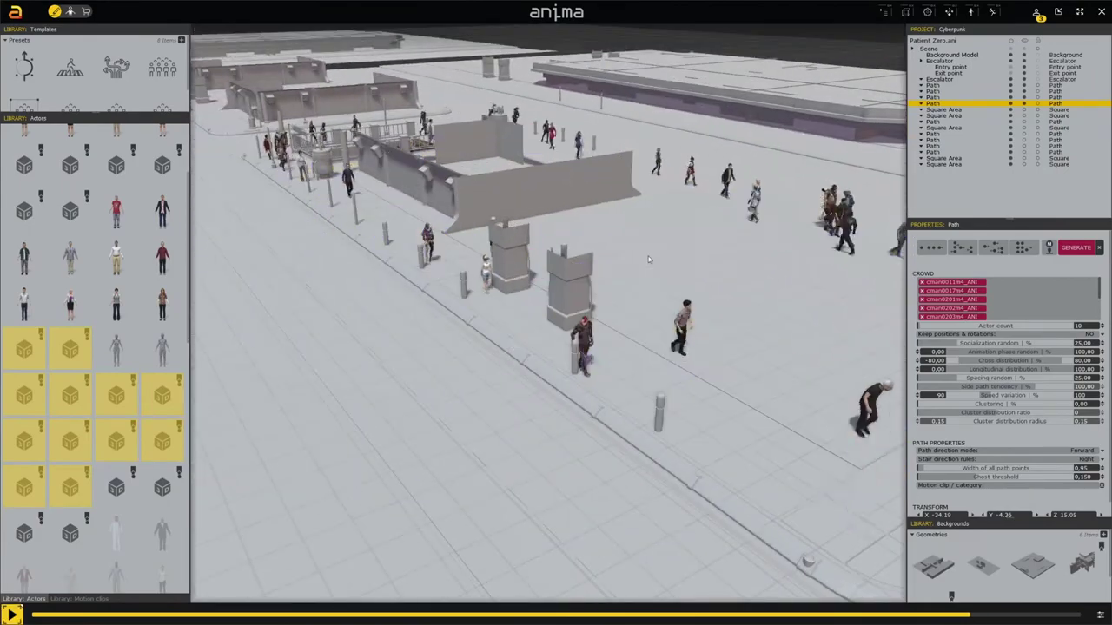
key(space)
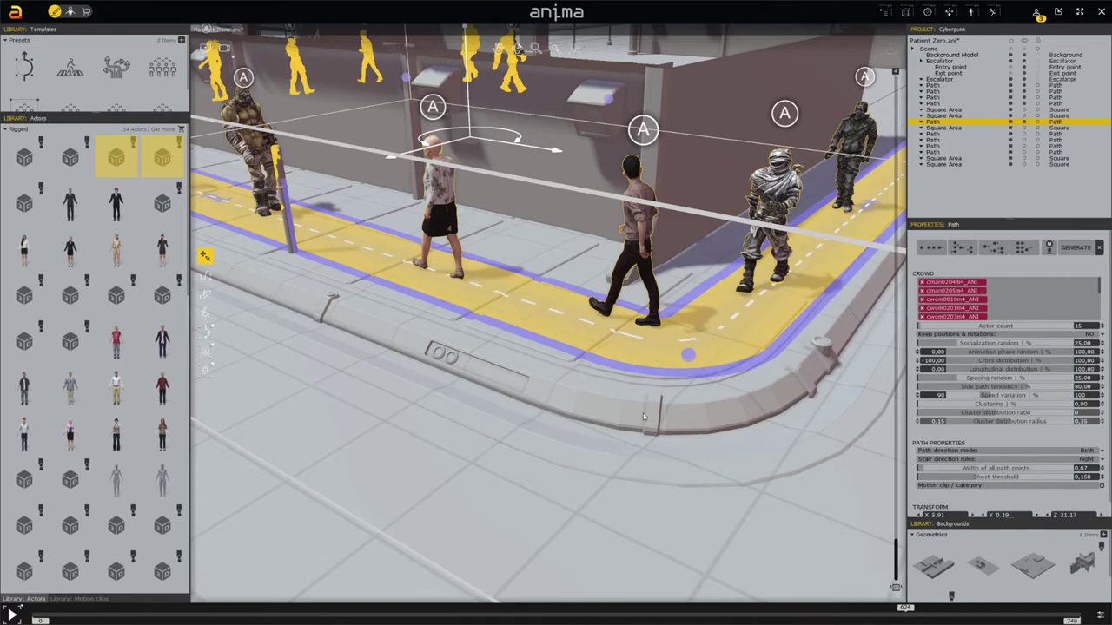
key(space)
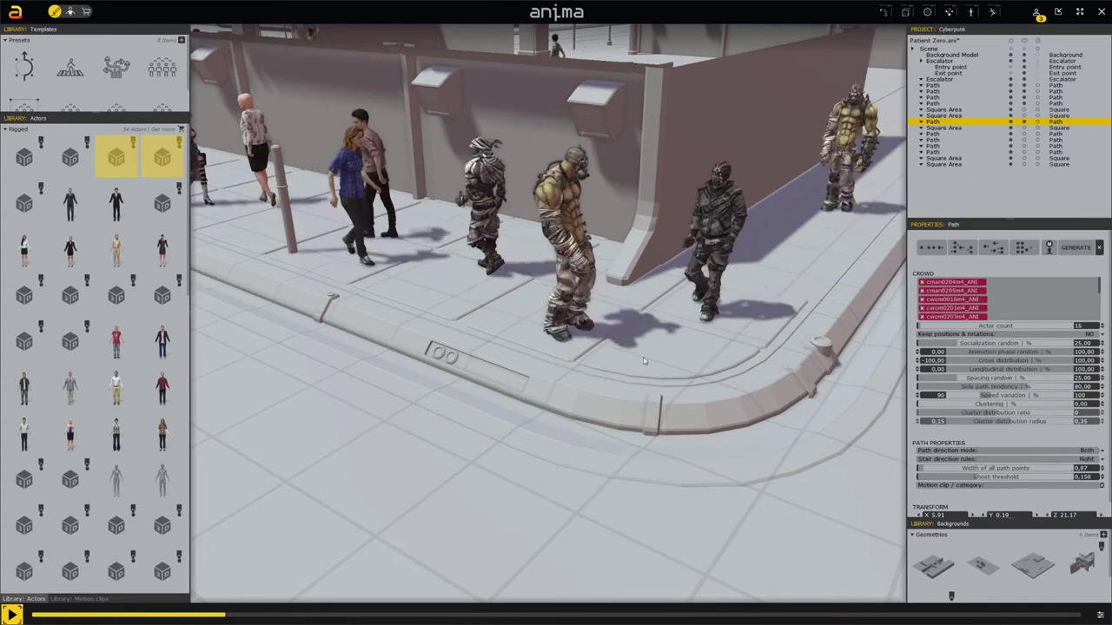
Step: Review the crowd playback at the street corner and select the sidewalk path's point at that corner
key(space)
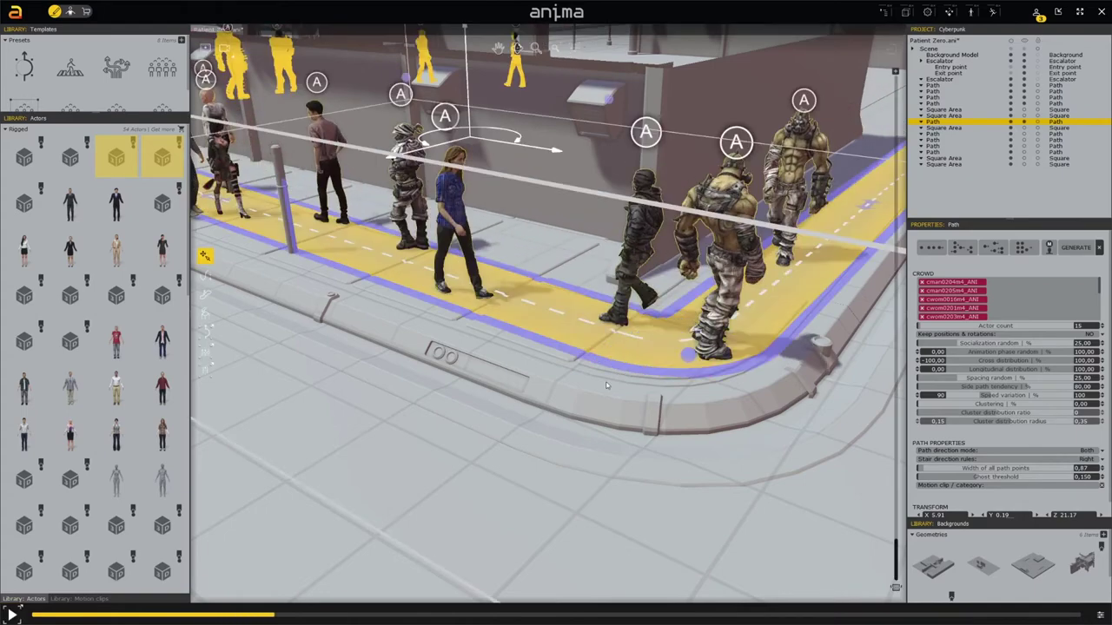
key(space)
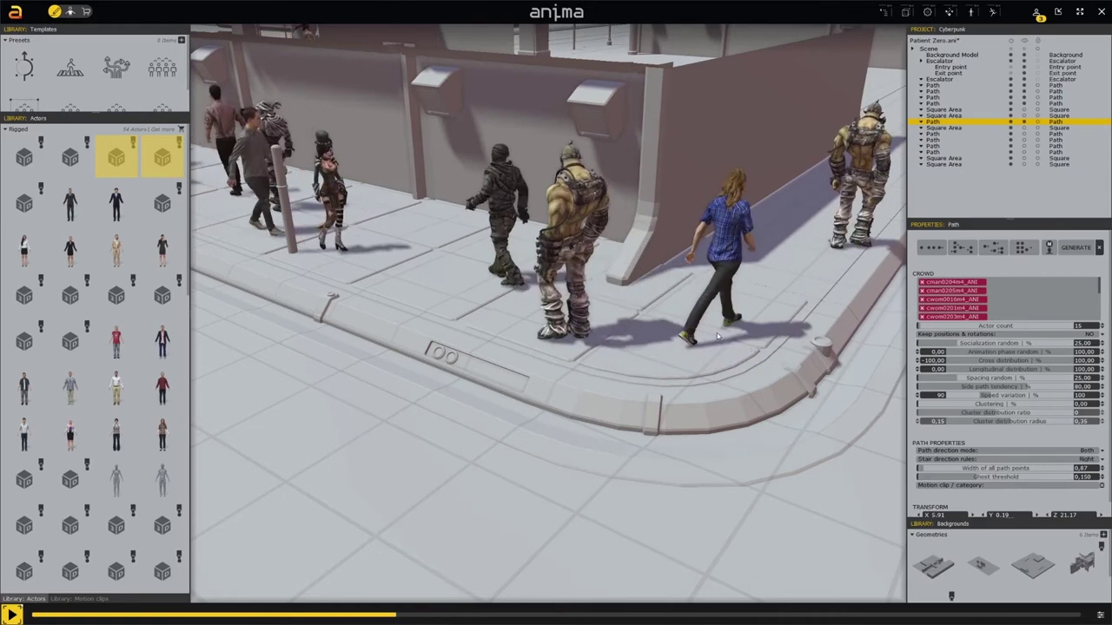
key(space)
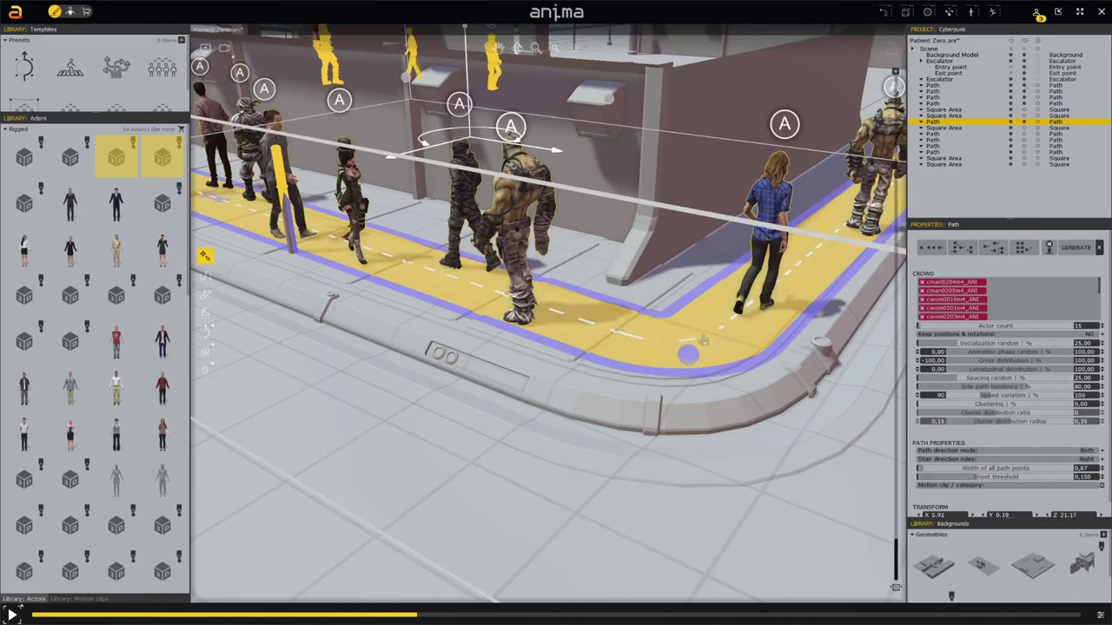
click(687, 353)
key(space)
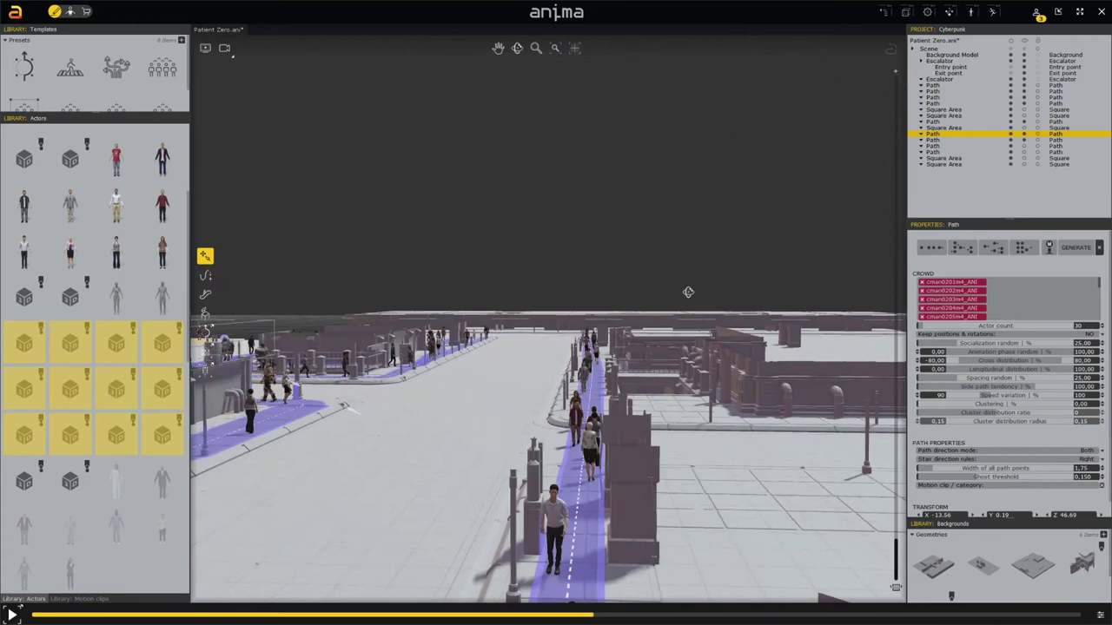
Step: Add the twelve selected custom rigged actors to the crowd of the long straight path along the street, and play the crowd
drag(117, 389, 1060, 306)
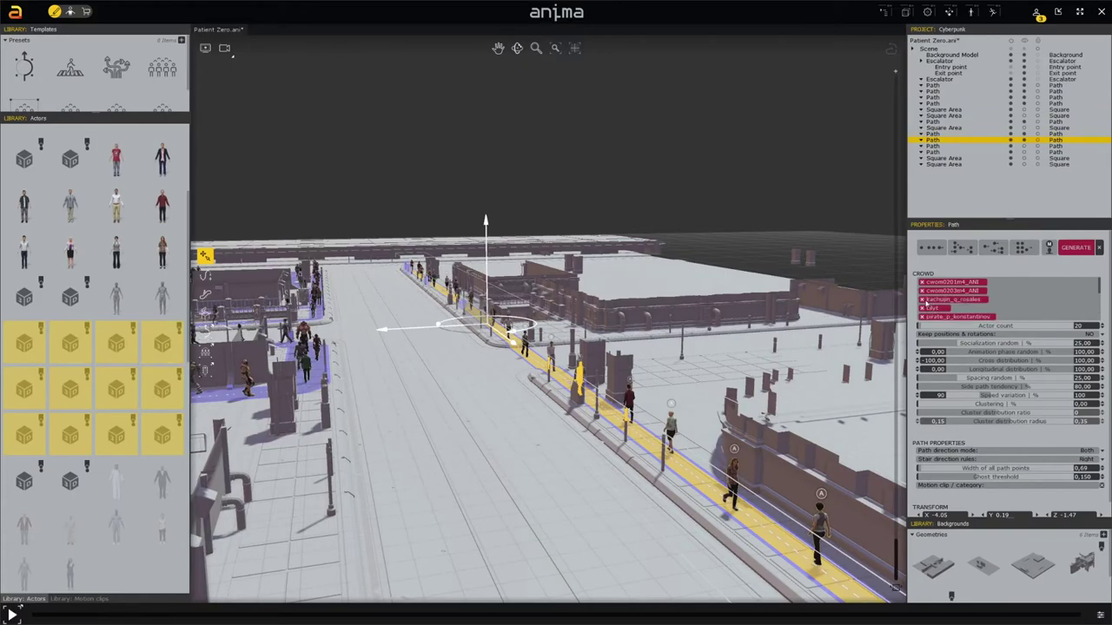
key(space)
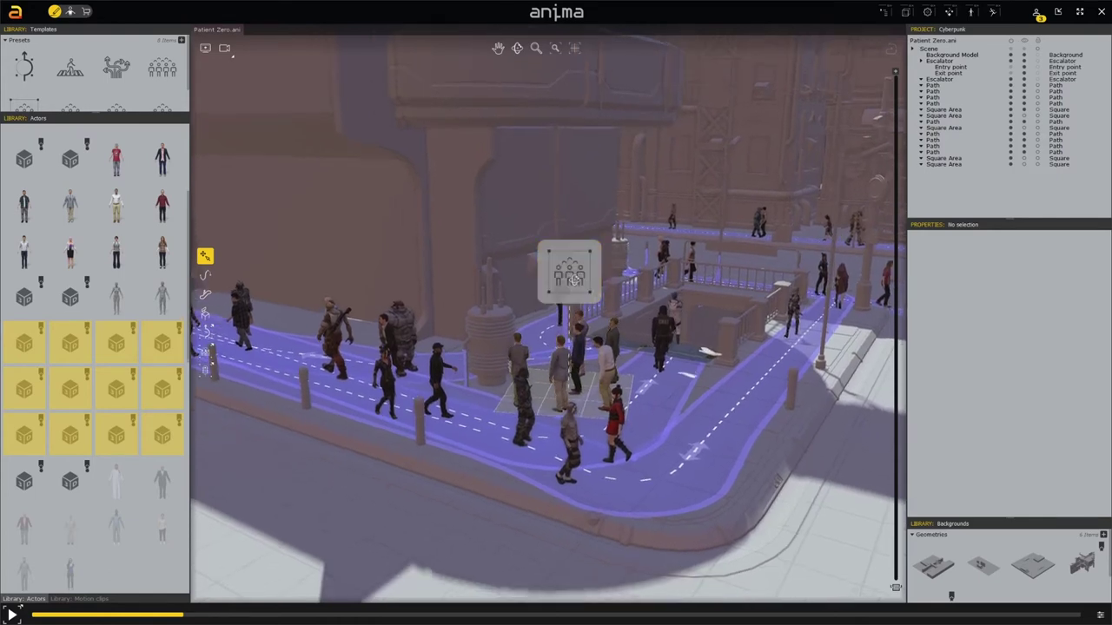
Step: Select the square area beside the subway entrance and move its reference point above the barrel to X -15.80, Y 2.08, Z 26.61
click(533, 369)
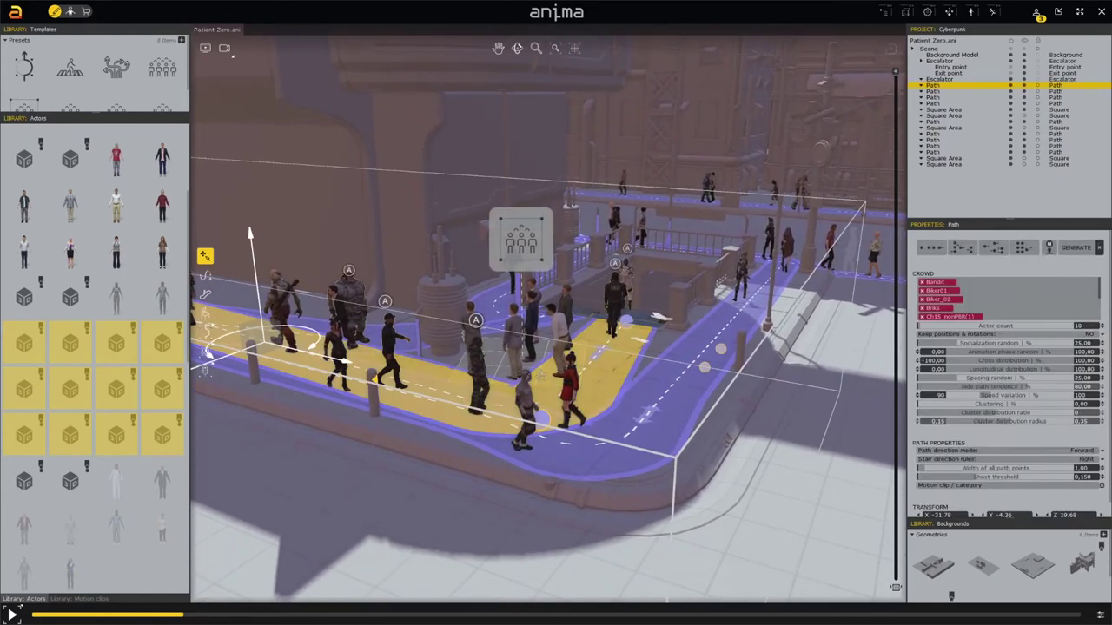
click(522, 236)
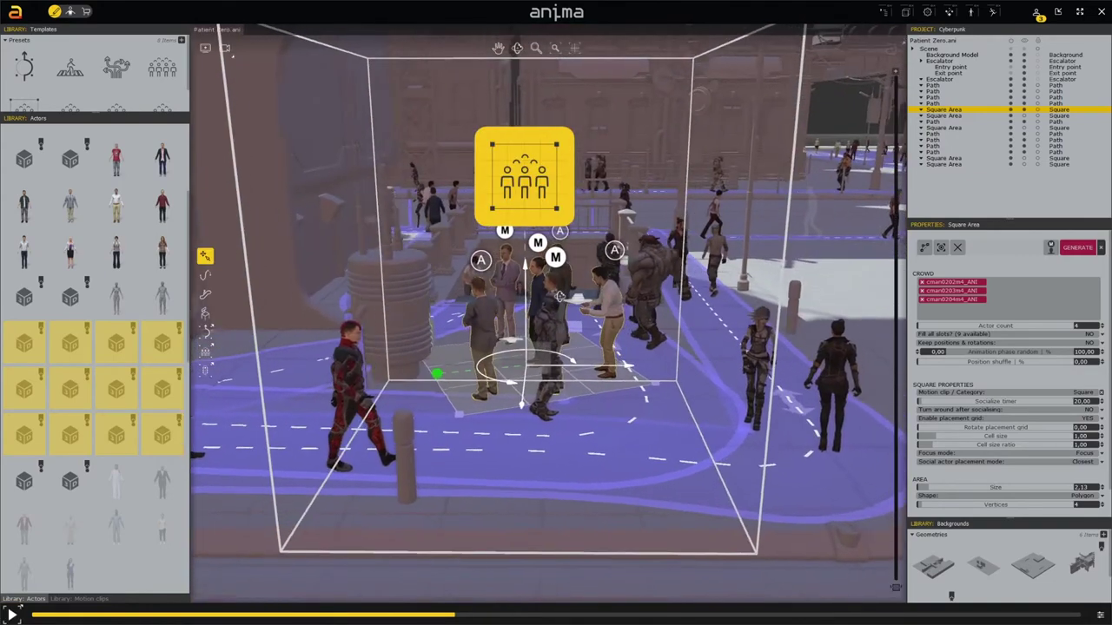
click(437, 374)
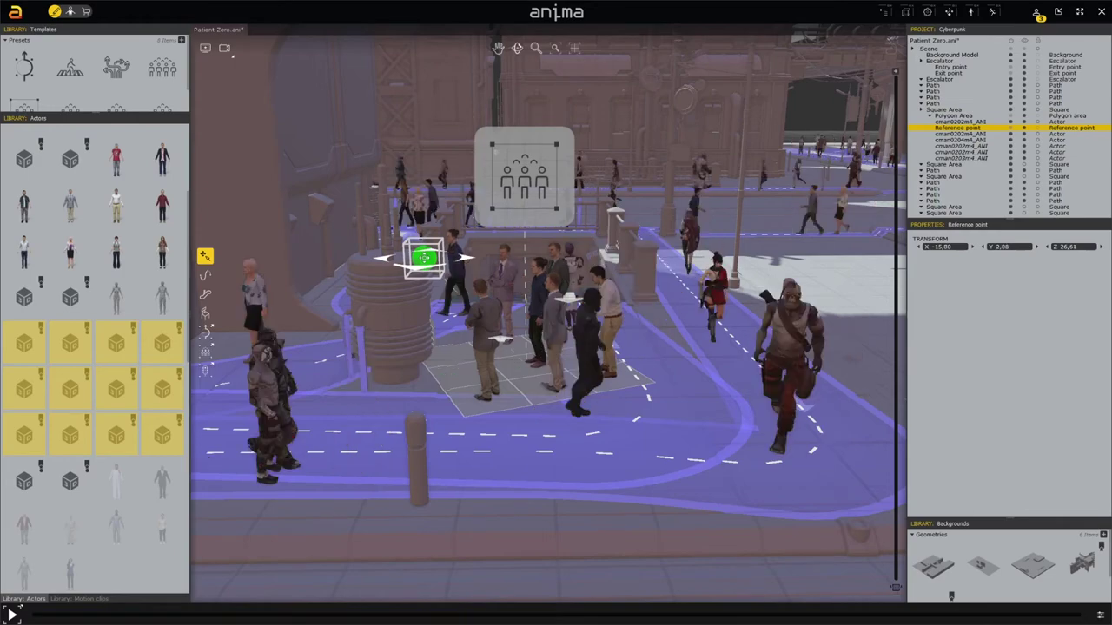
Step: Place custom rigged actors from the library individually on the grid of the square area beside the barrel
middle_drag(550, 259, 609, 258)
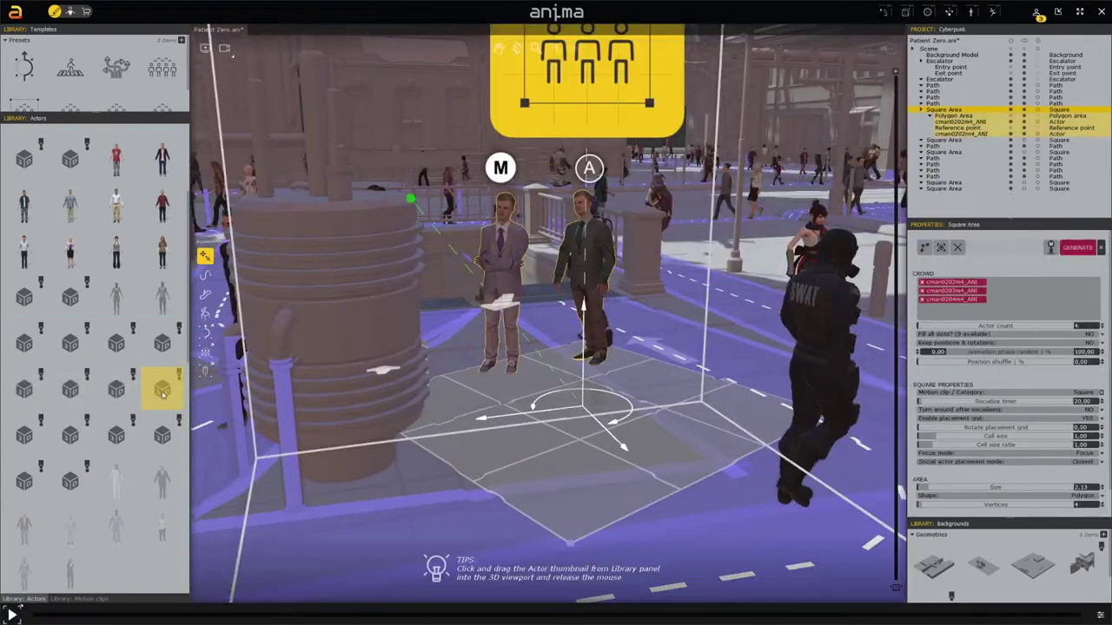
drag(159, 390, 653, 387)
drag(117, 390, 248, 365)
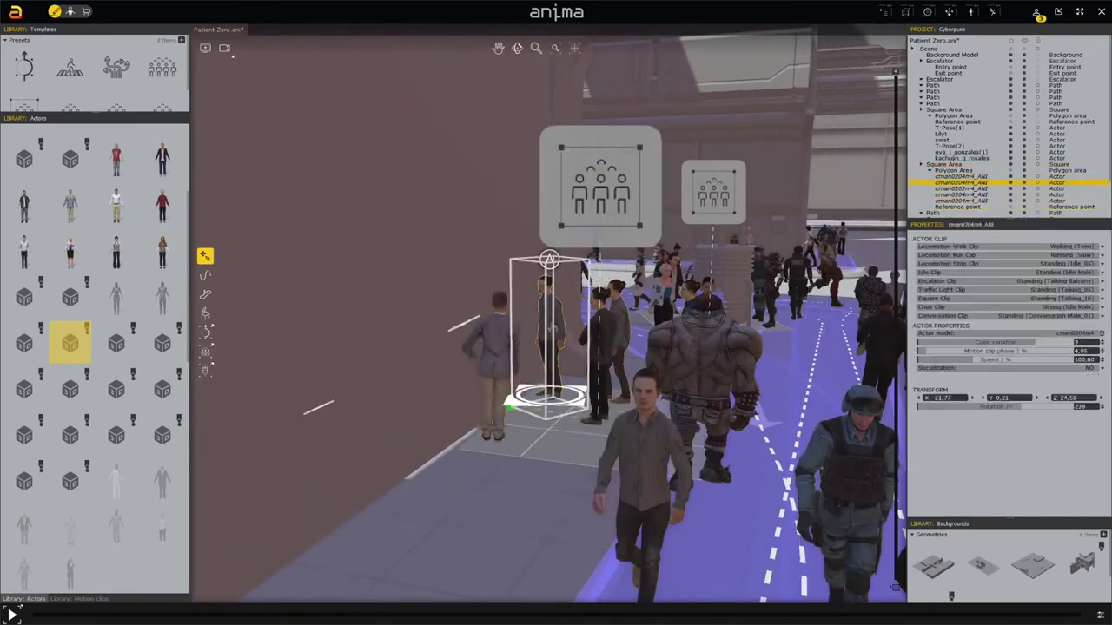
Step: Delete the default suited actors from the square area beside the building wall and place custom library actors there instead
key(Delete)
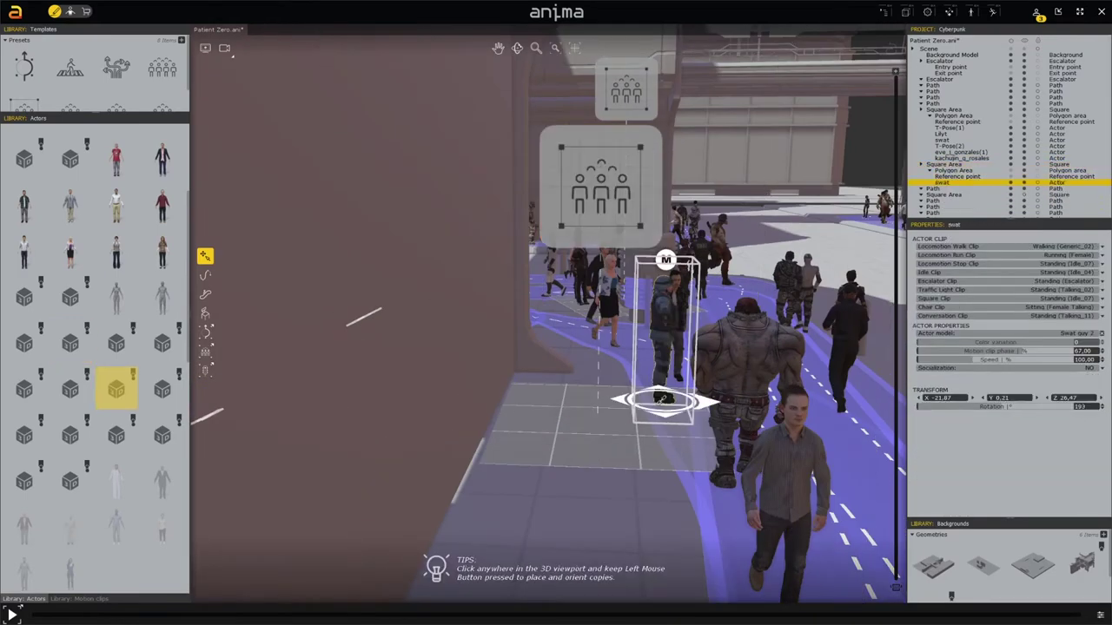
drag(161, 389, 298, 419)
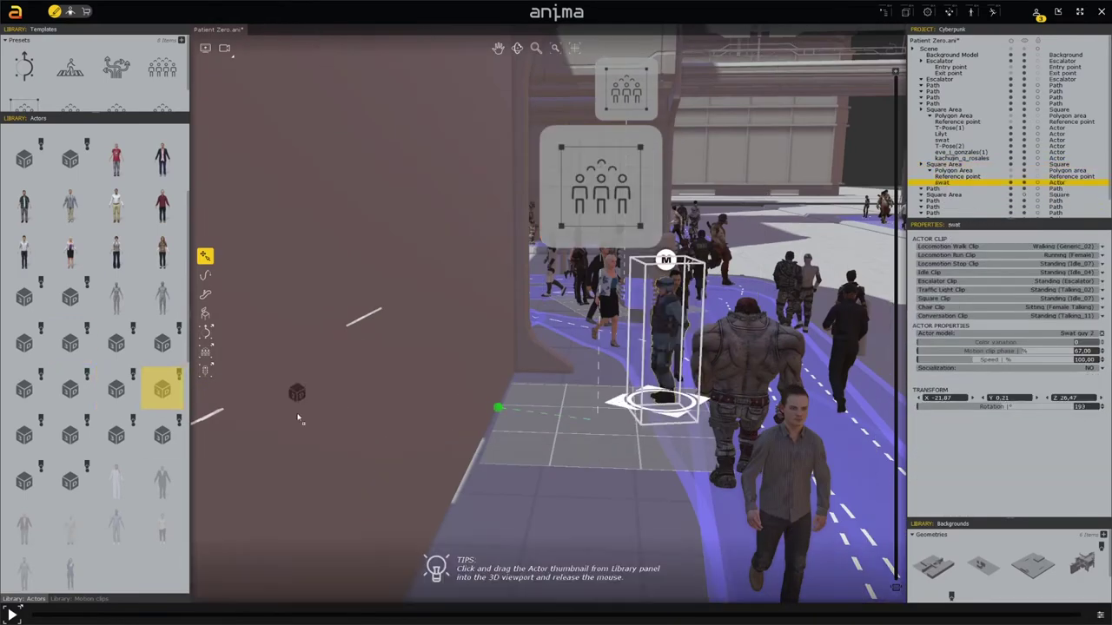
scroll(95, 348, up, 3)
drag(117, 243, 222, 295)
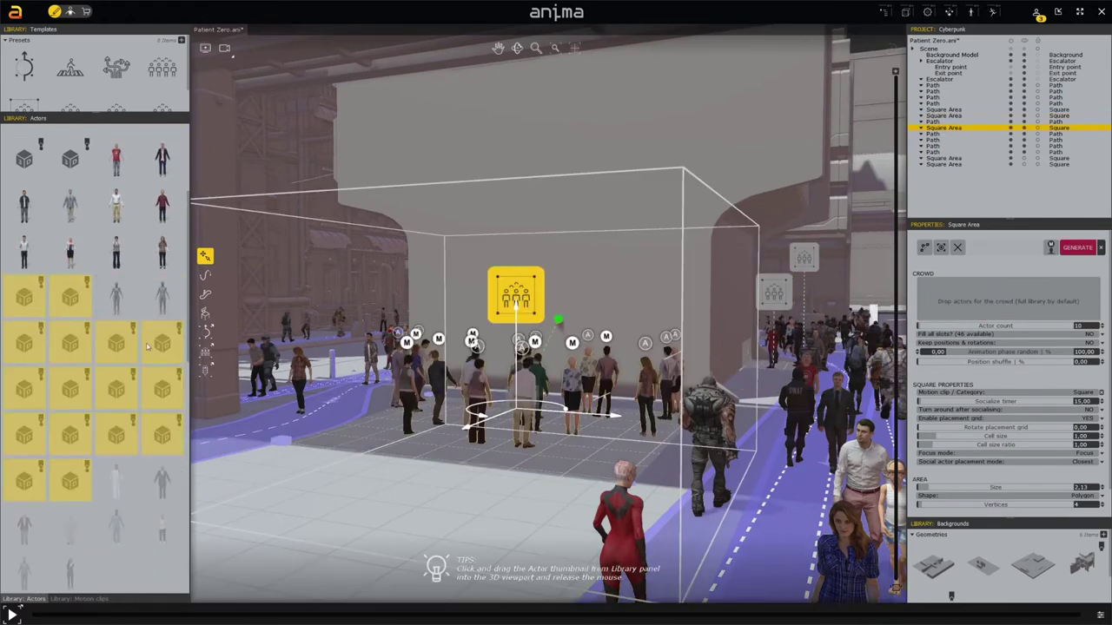
Step: Fill the crowd of the large square area before the grey wall with custom actors, set the actor count to 20, and generate it
drag(148, 347, 971, 317)
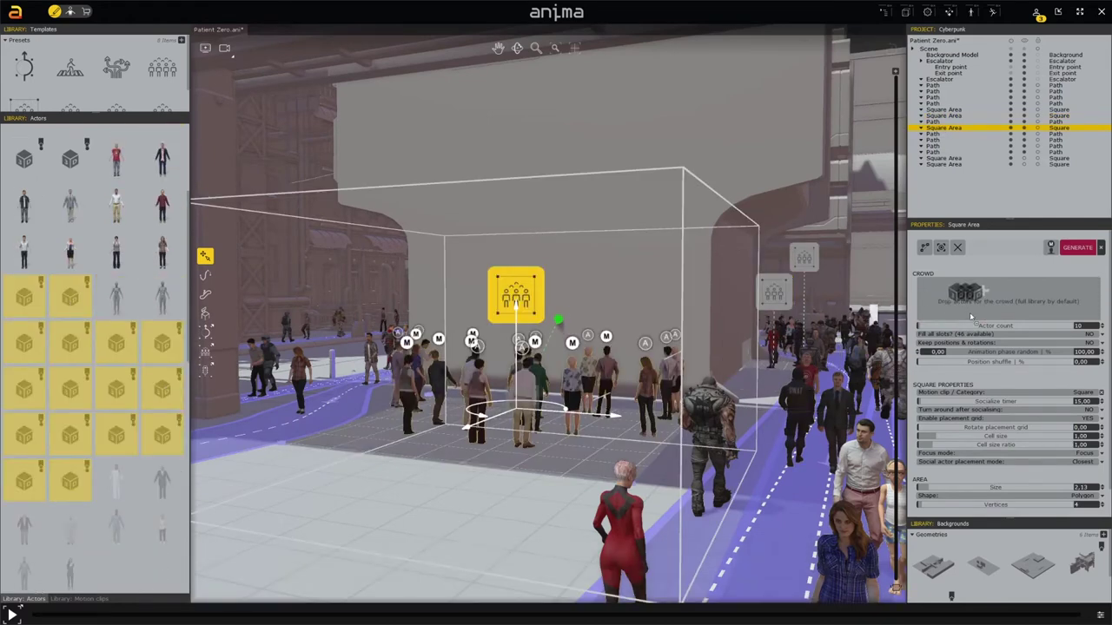
key(space)
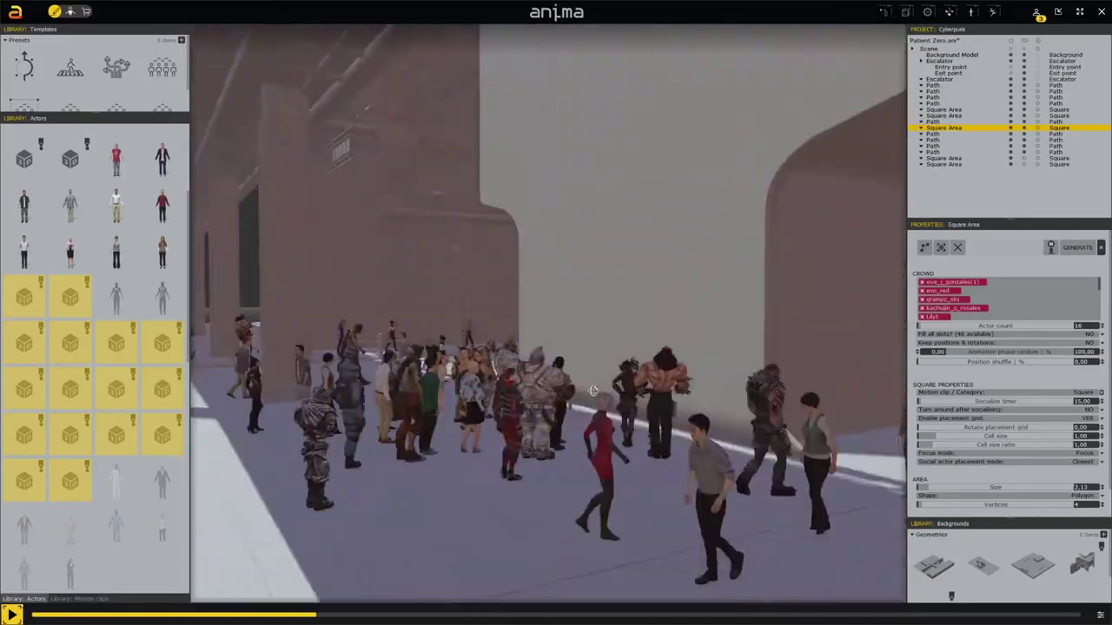
key(space)
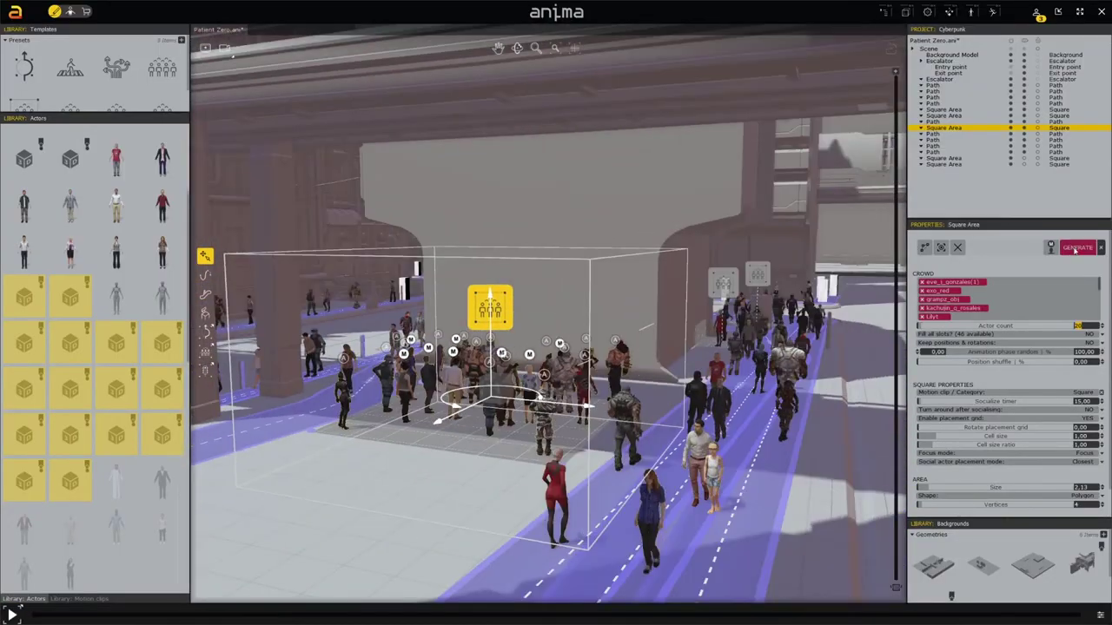
key(space)
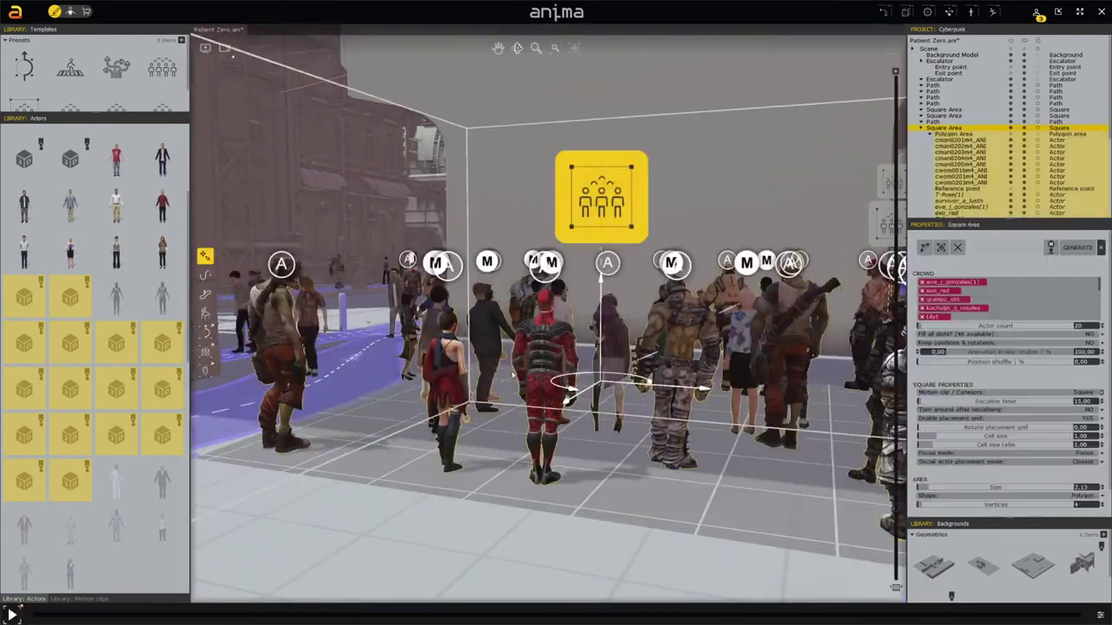
key(space)
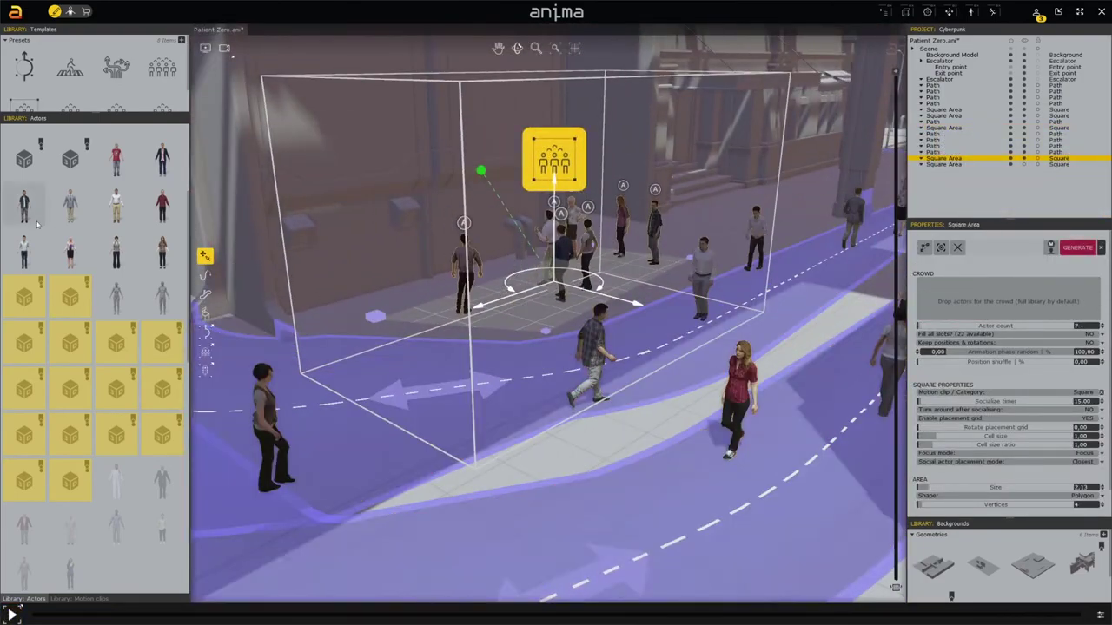
Step: Add the selected default and custom actors to the crowd of the square area by the building corner, generate it, and play it
drag(38, 224, 964, 361)
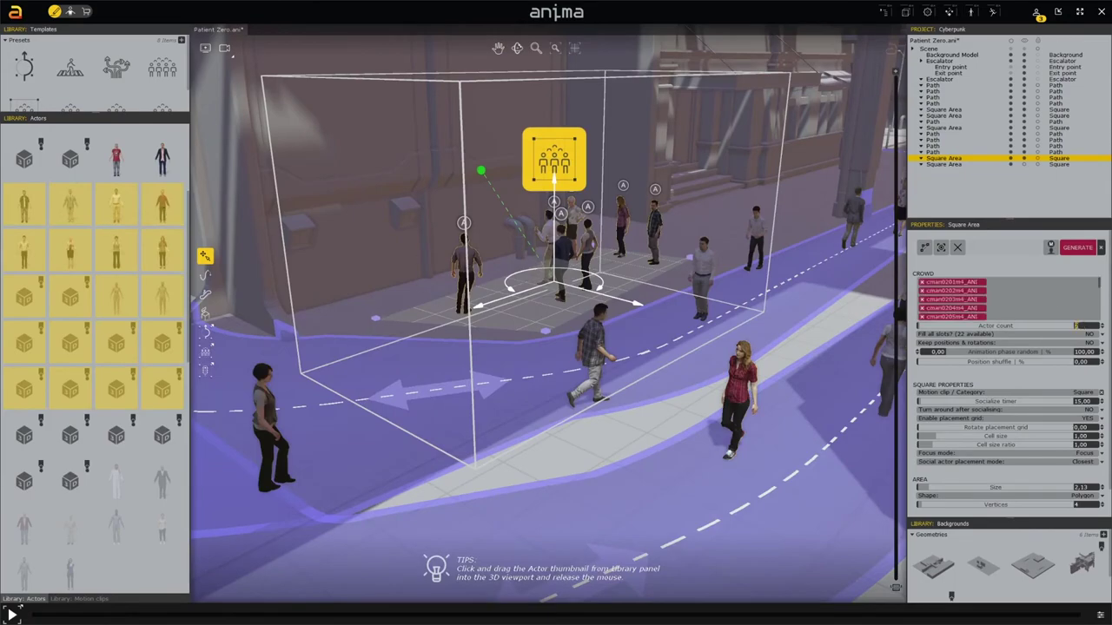
click(1077, 247)
key(space)
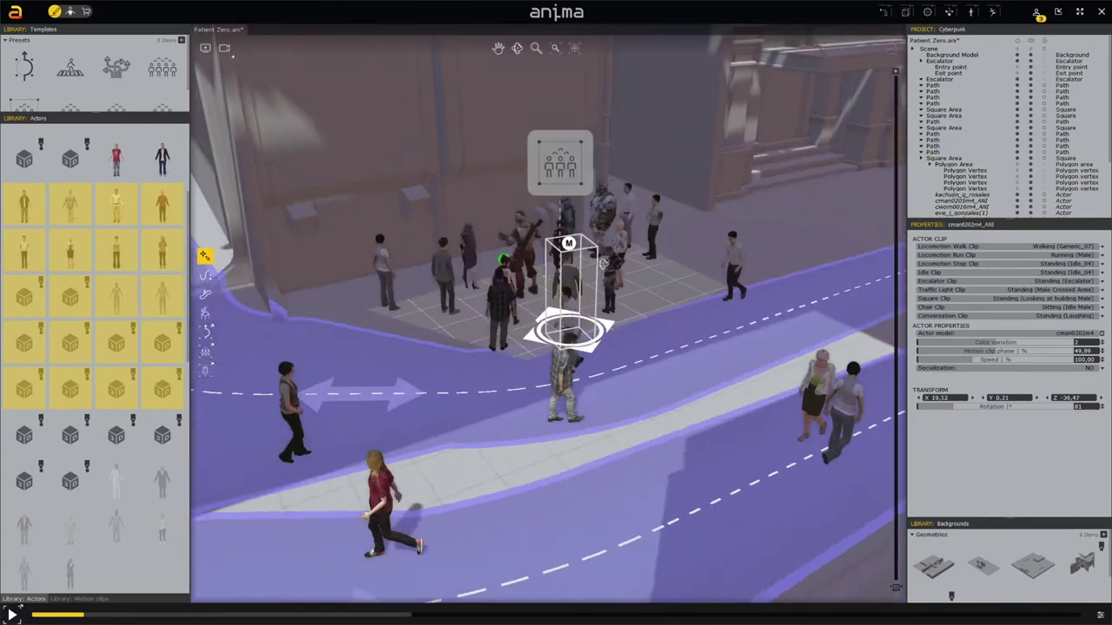
Step: Move the suited actor in the building-corner square area to X 21.65, Z -38.34 and replay the crowd
key(space)
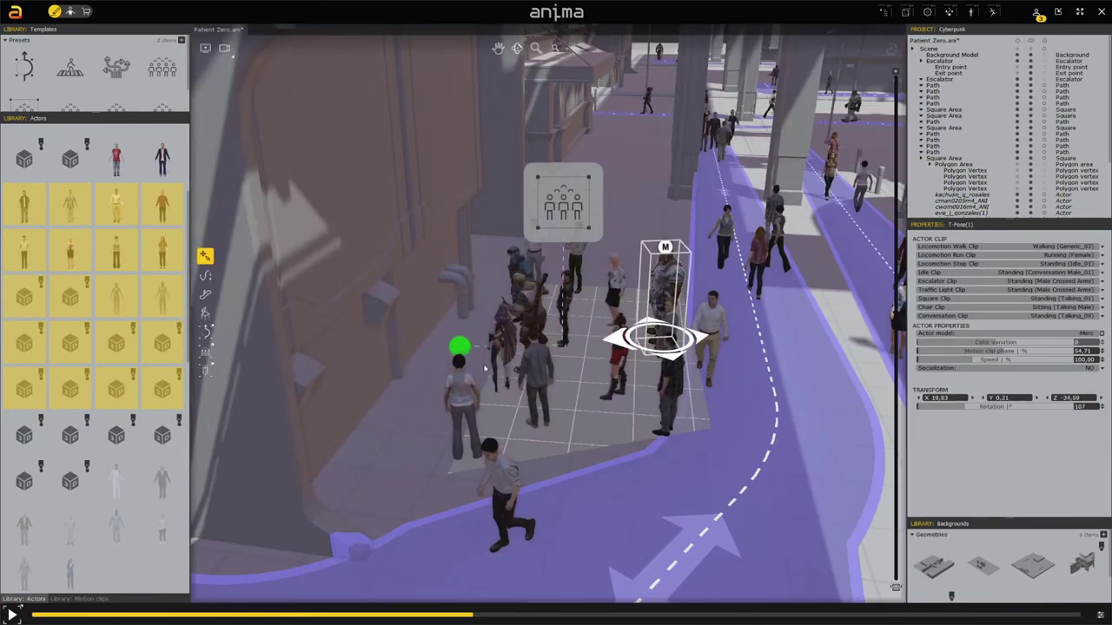
click(530, 364)
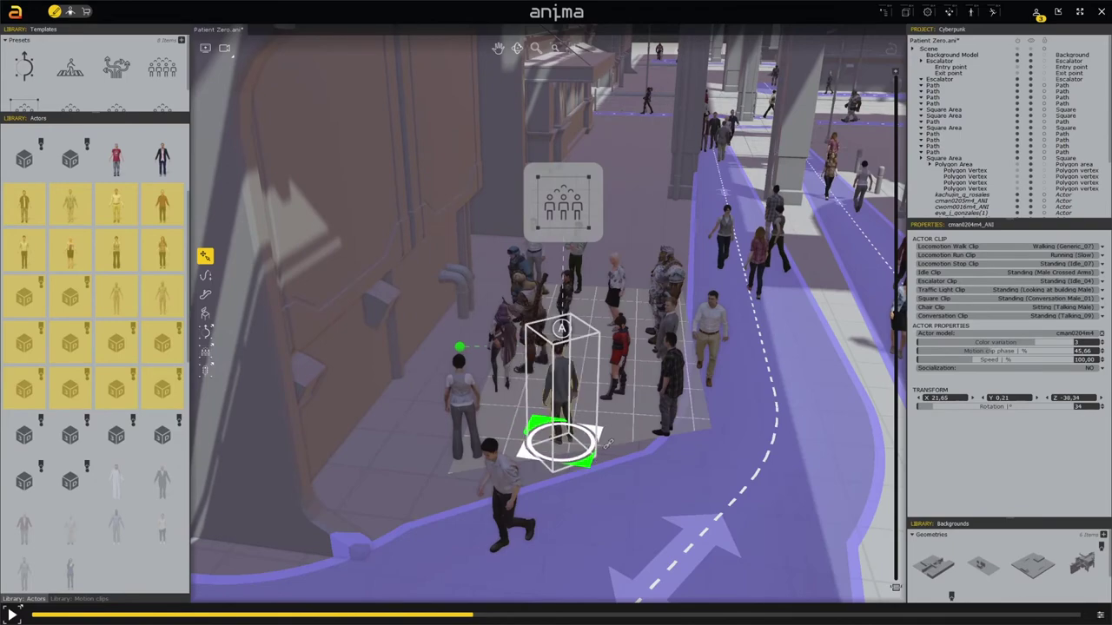
key(space)
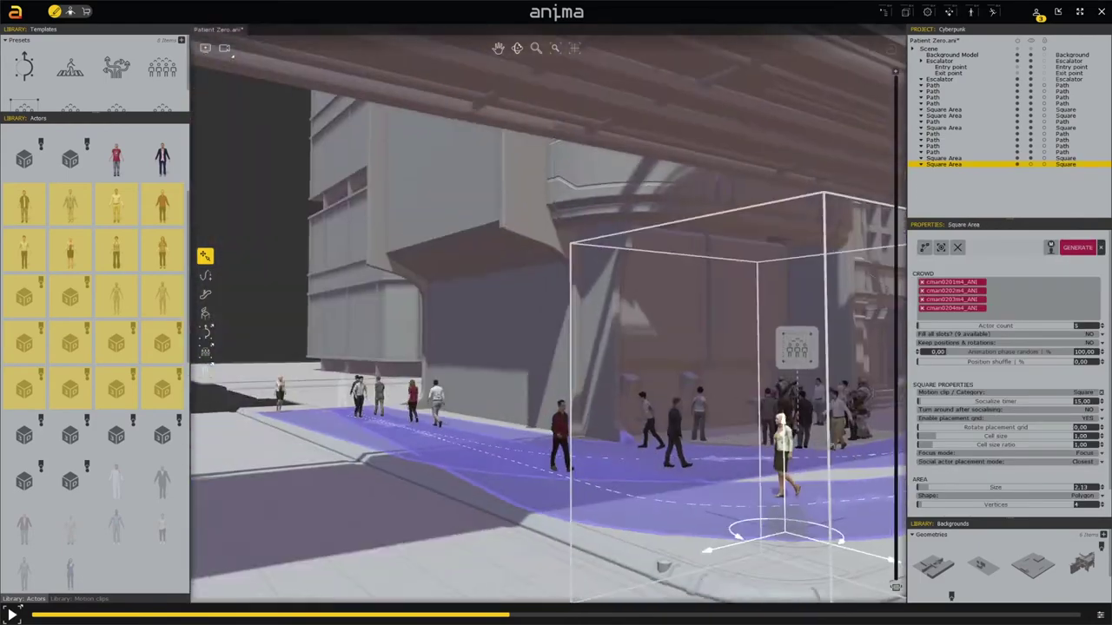
Step: Replace the crowd of the square area at the curb corner with the T-Pose custom actors, generate it, and play the result
key(f)
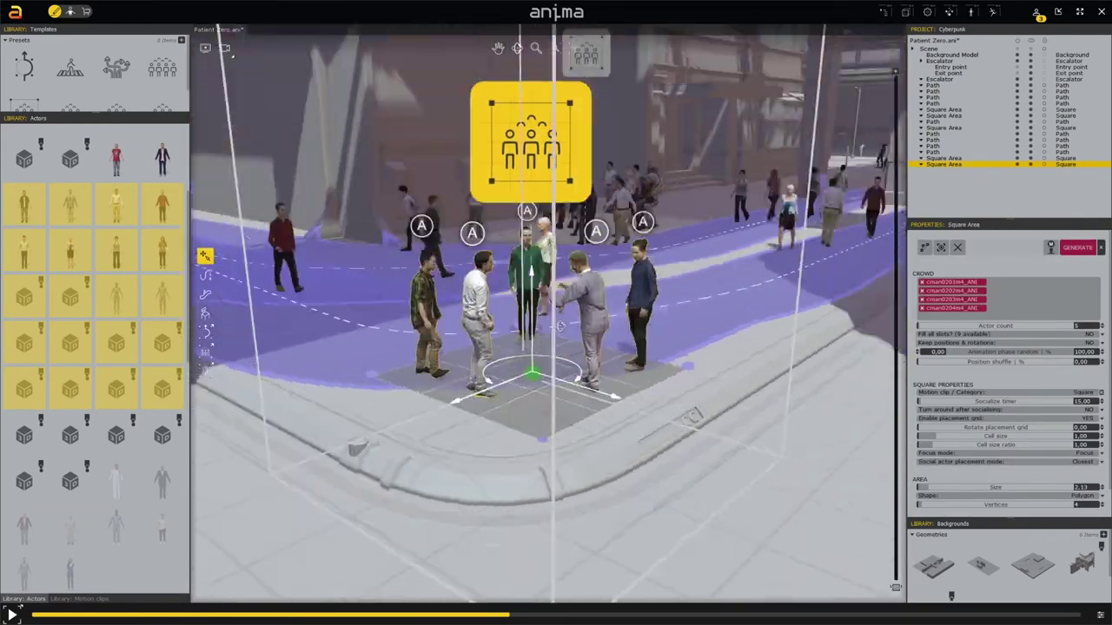
key(space)
key(space)
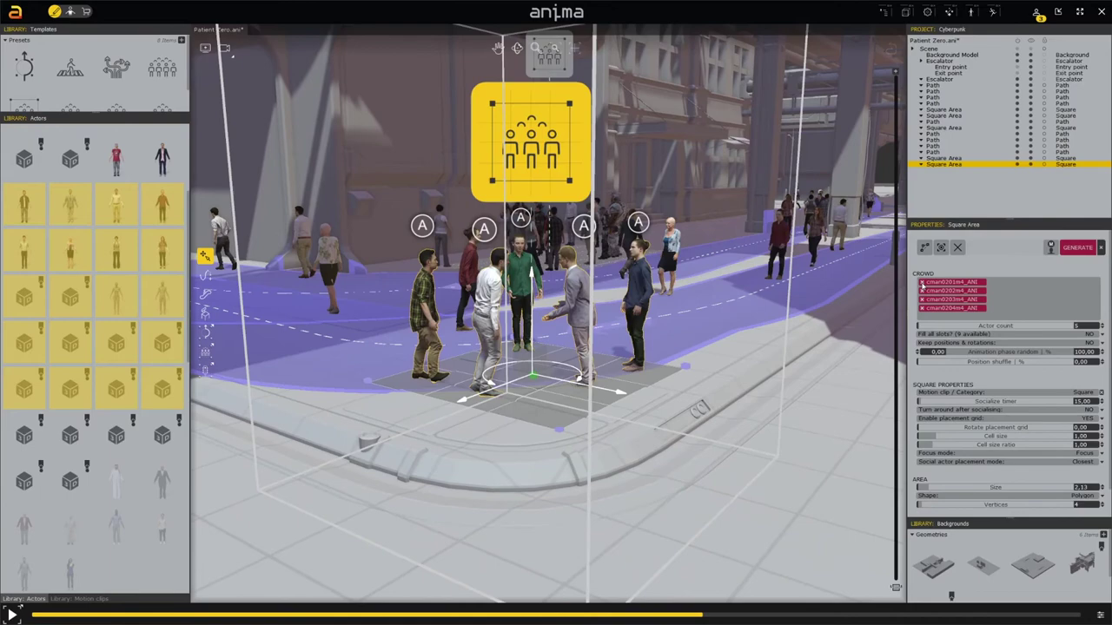
scroll(139, 337, up, 3)
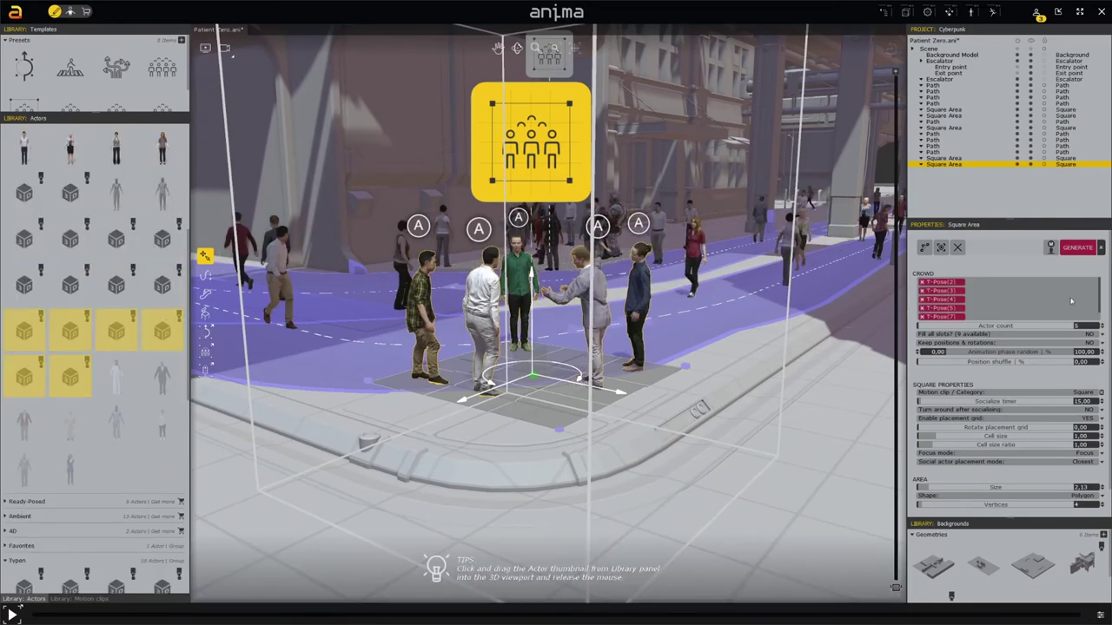
key(space)
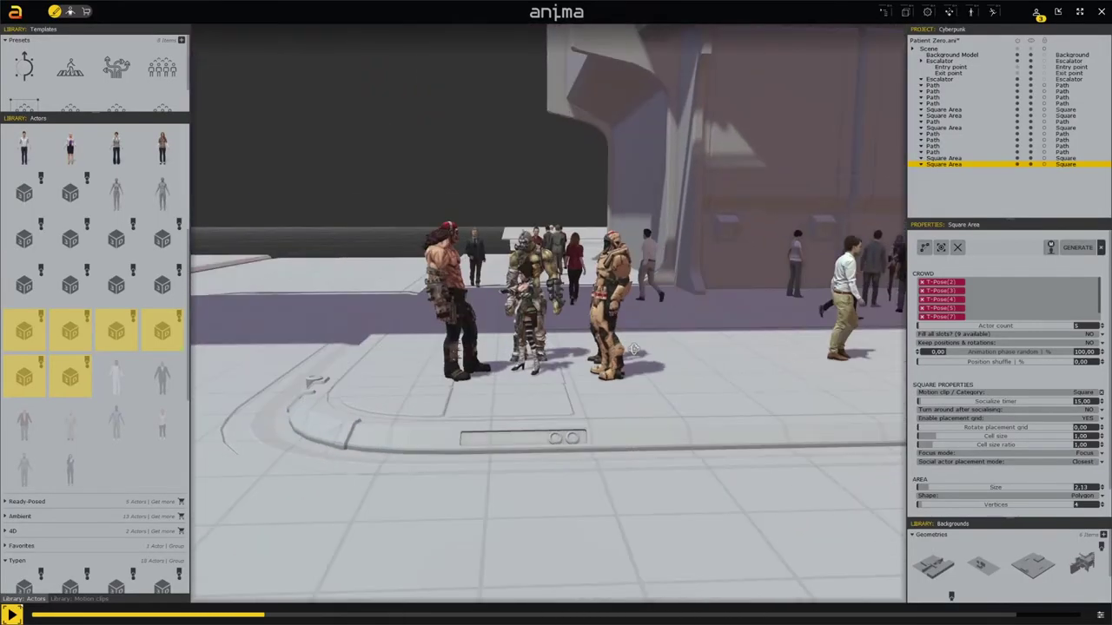
Step: Reposition the Vanguard actor at the edge of the curb-corner group to X 12.86, Z -45.45 and replay the crowd
key(space)
click(634, 424)
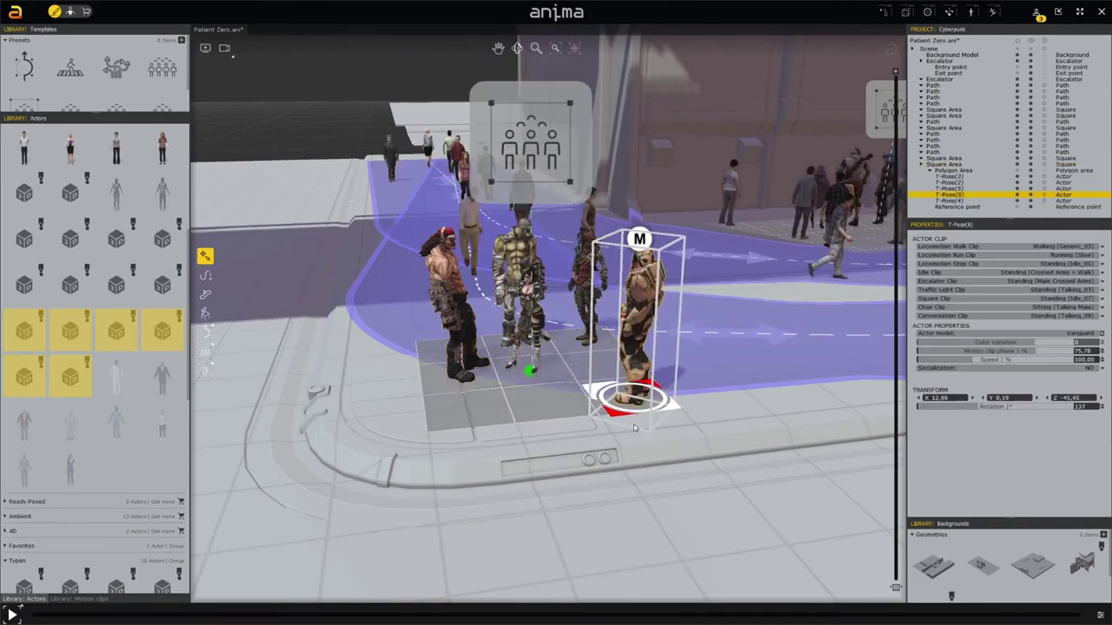
key(space)
Step: Add the swat actor to the curb-corner group at X 14.08, Z -45.78 with rotation 193, and play the group
click(116, 285)
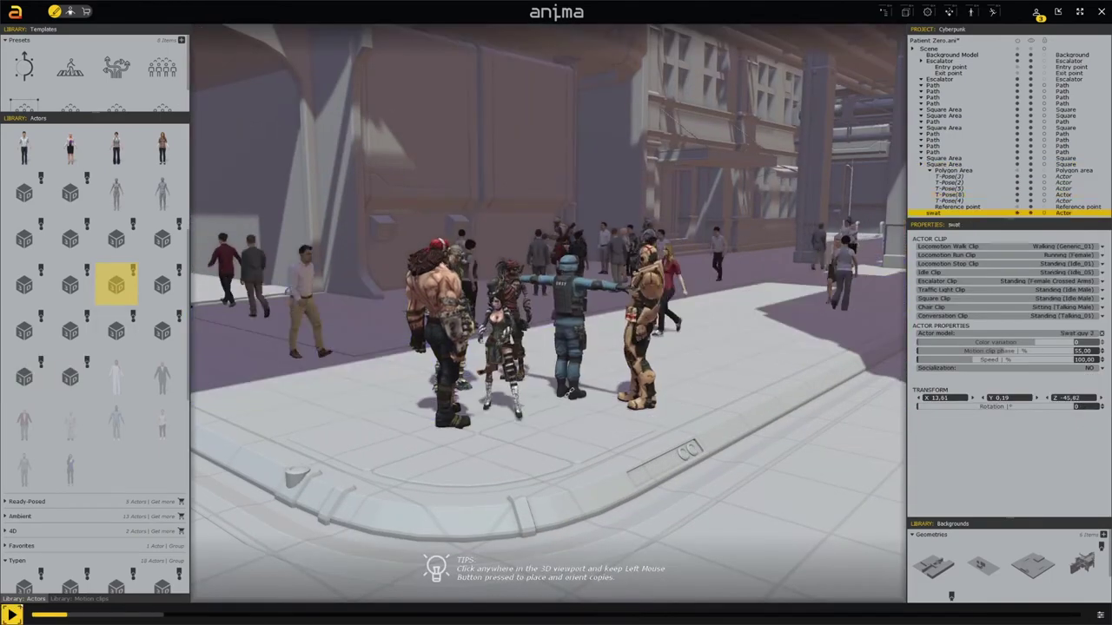
key(space)
drag(551, 397, 512, 404)
key(space)
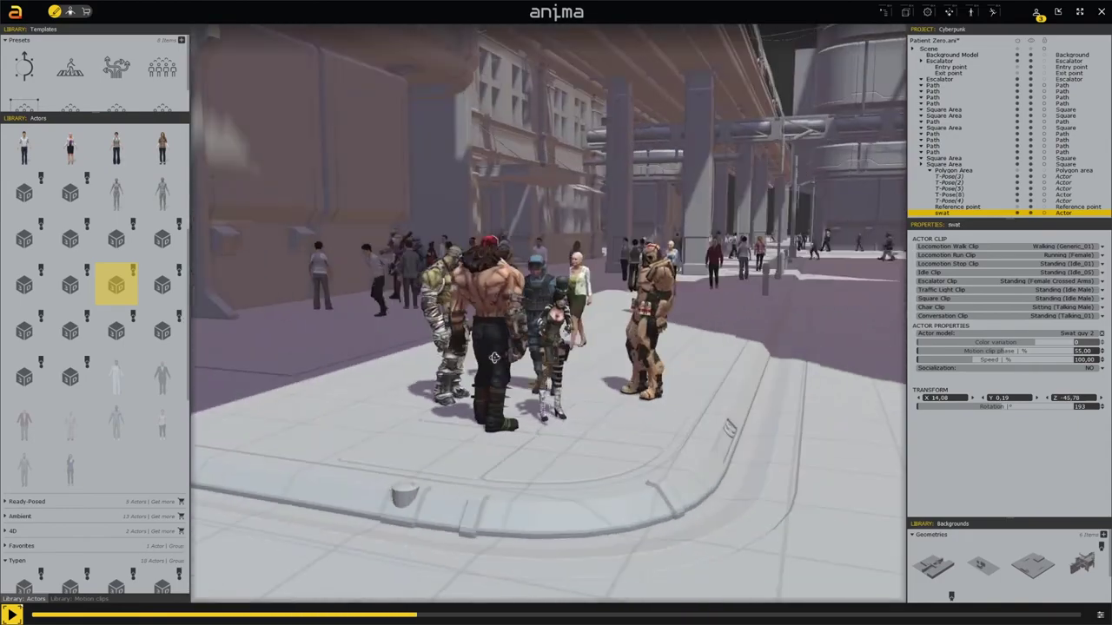
key(space)
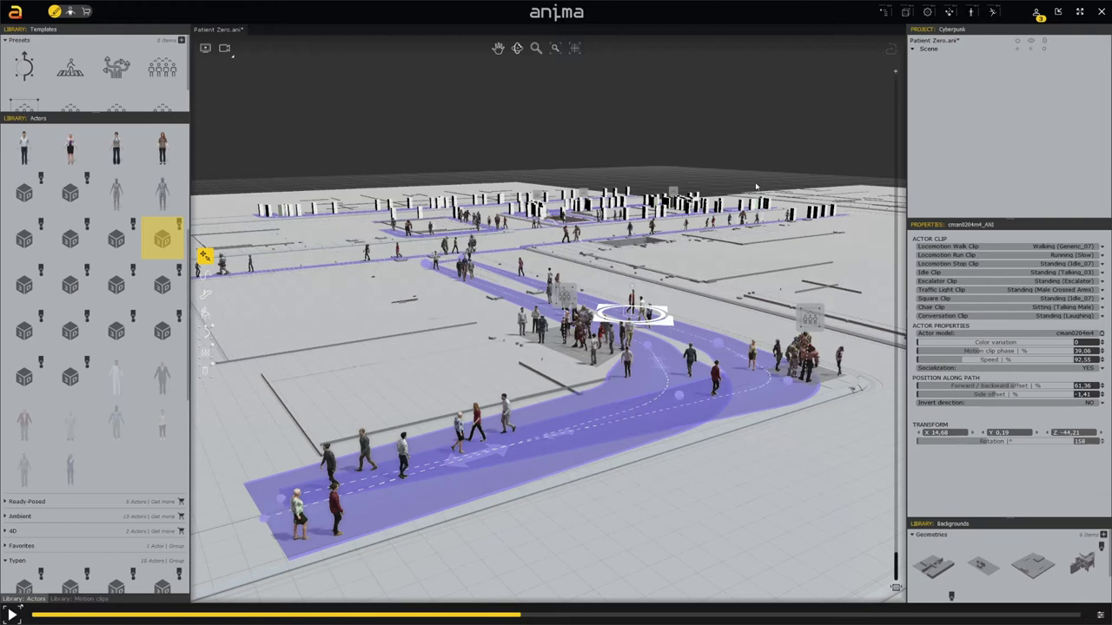
Step: Play the crowd animation across the whole city scene and examine it from above
key(space)
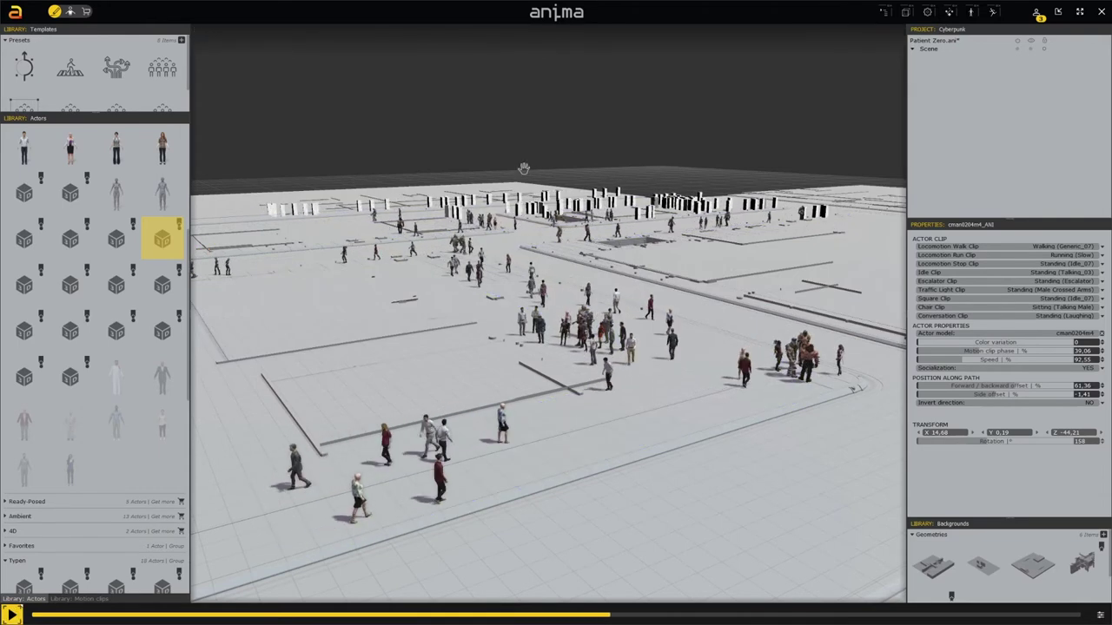
middle_drag(521, 164, 563, 165)
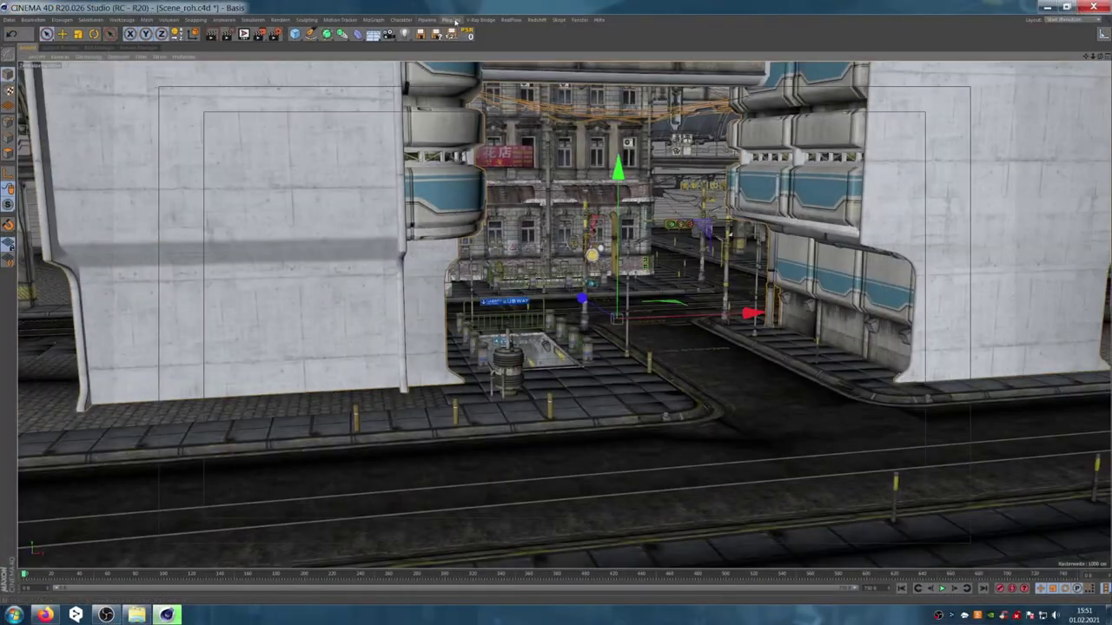
Step: Import the Patient Zero.ani scene from Cyberpunk.aniproj with the anima importer, using the regular color material preset
click(455, 21)
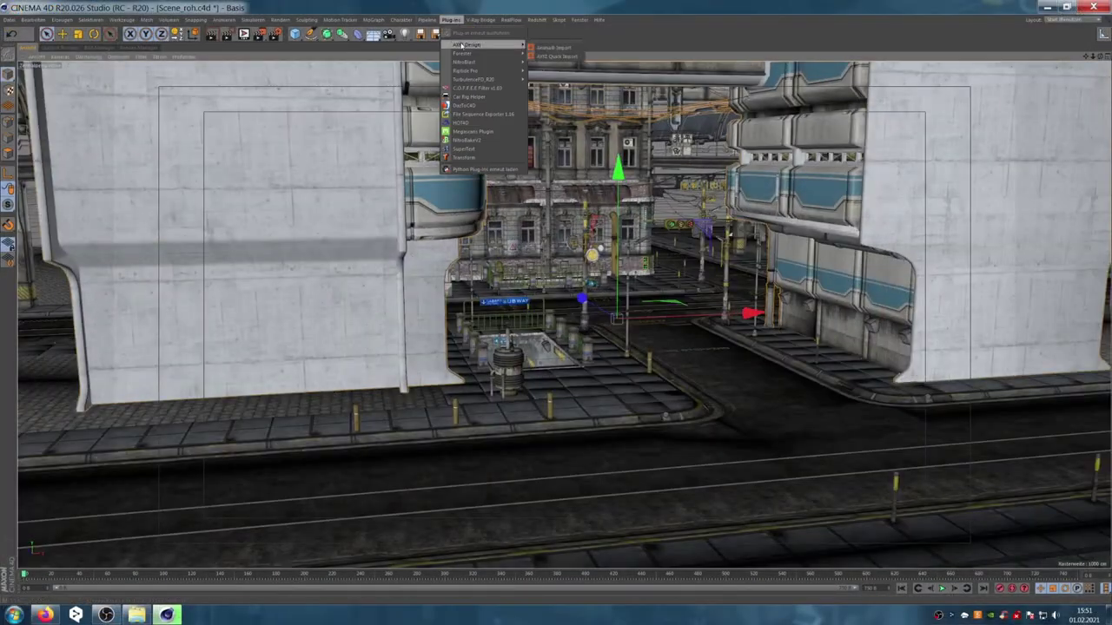
click(547, 48)
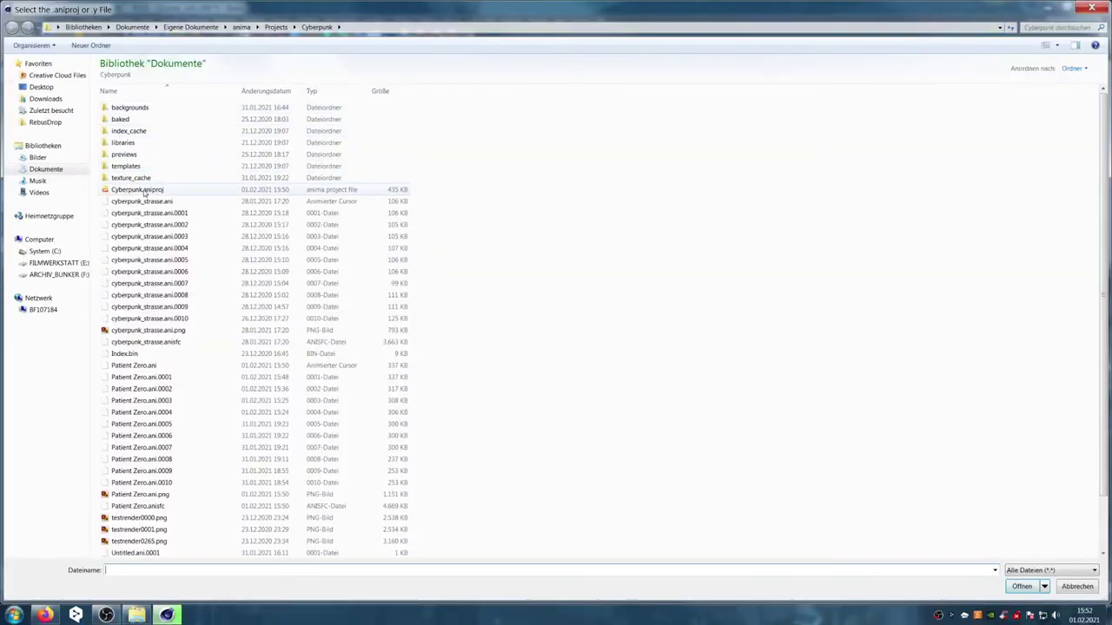
double_click(139, 190)
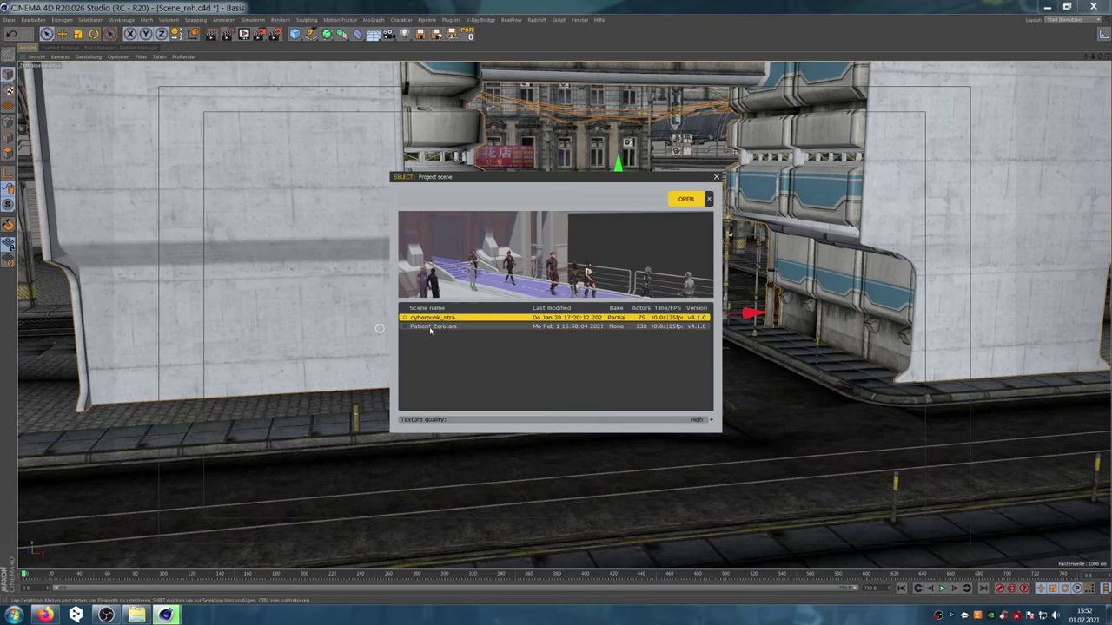
click(430, 326)
click(686, 200)
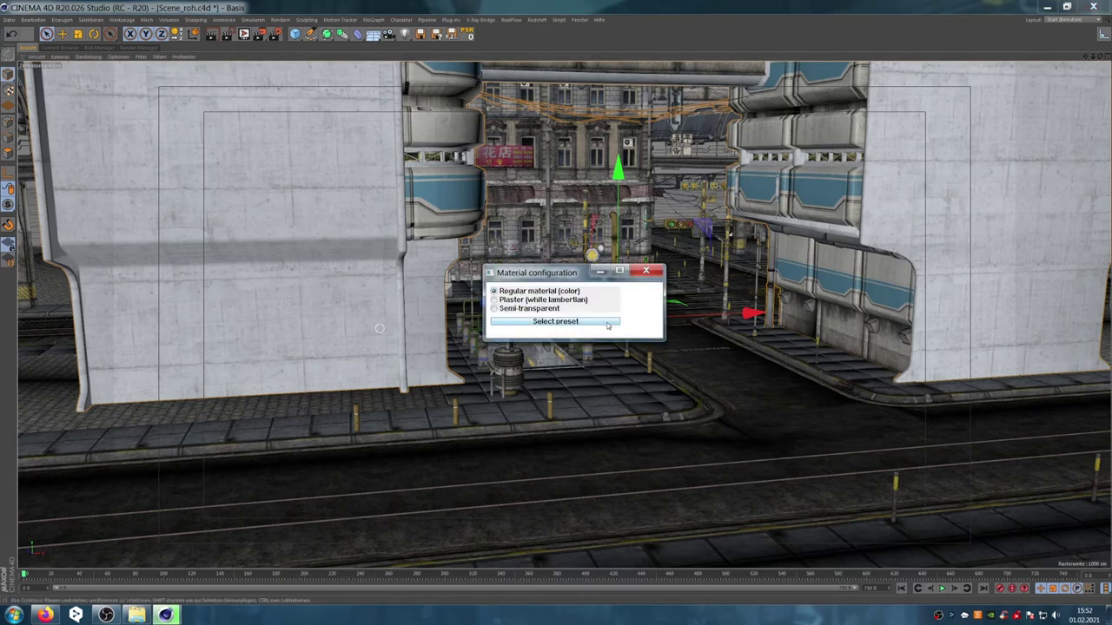
click(608, 321)
key(Return)
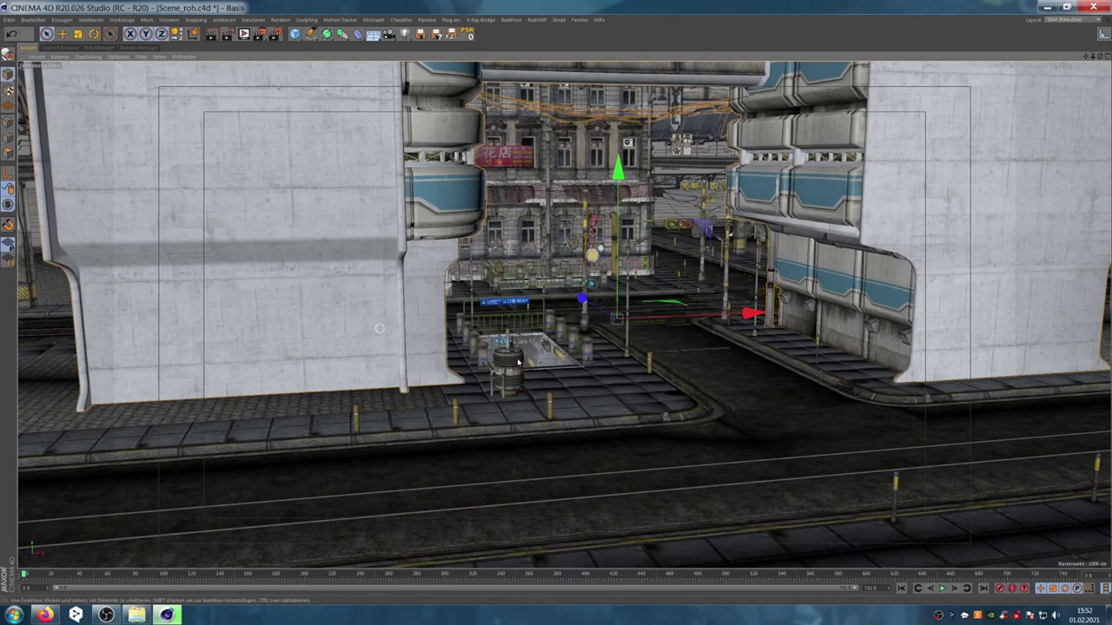
Step: View the imported crowd around the subway entrance up close and switch the interface to the Start layout
alt+drag(380, 328, 665, 395)
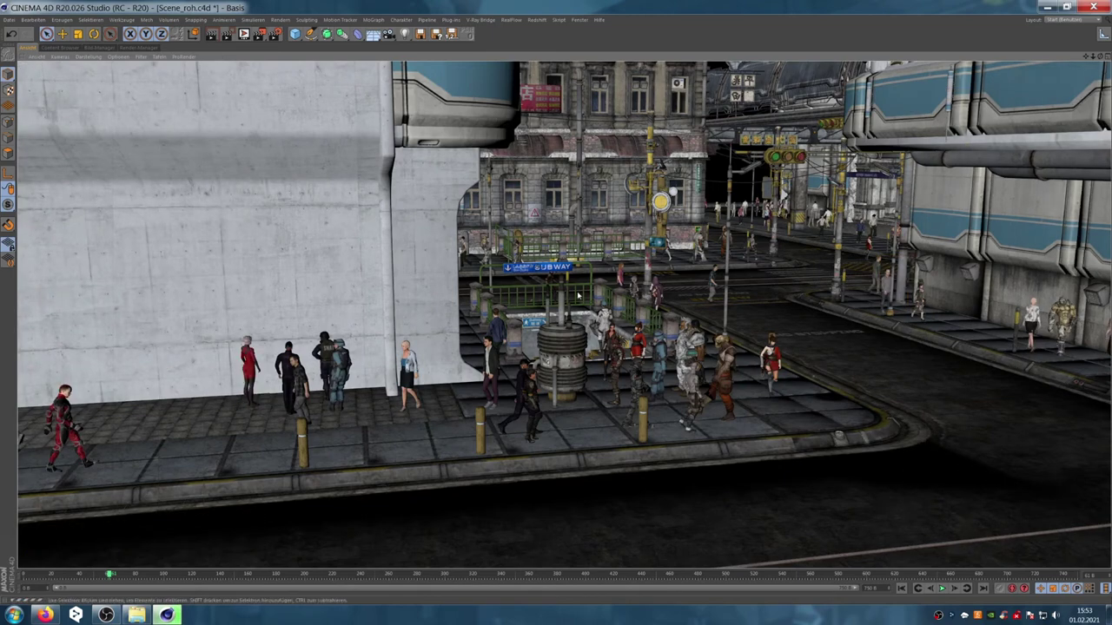
click(647, 304)
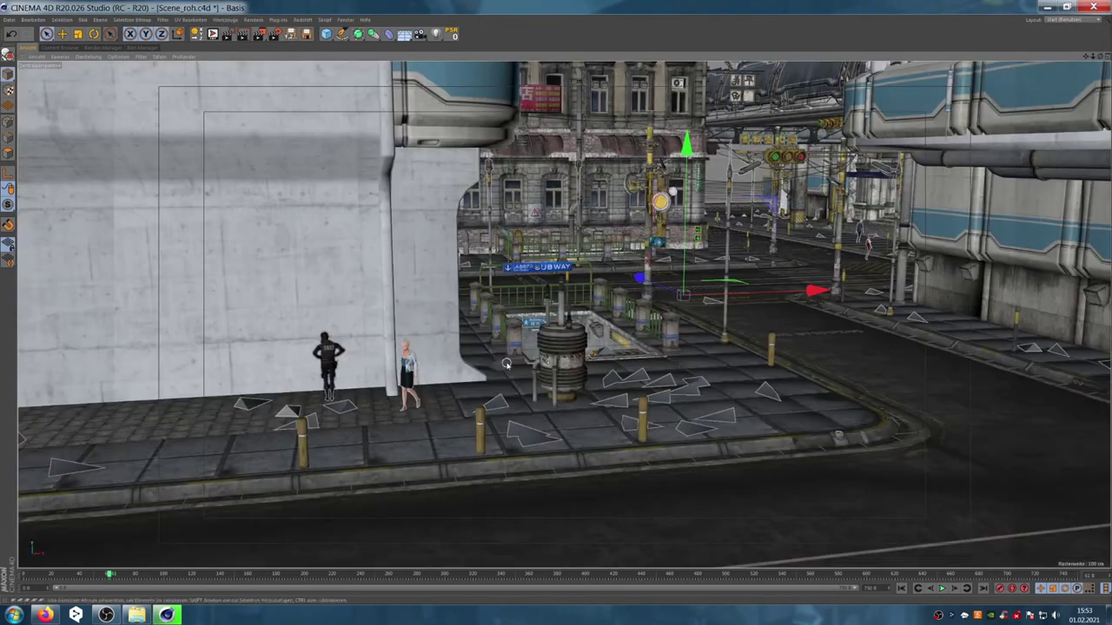
click(1067, 19)
click(1064, 108)
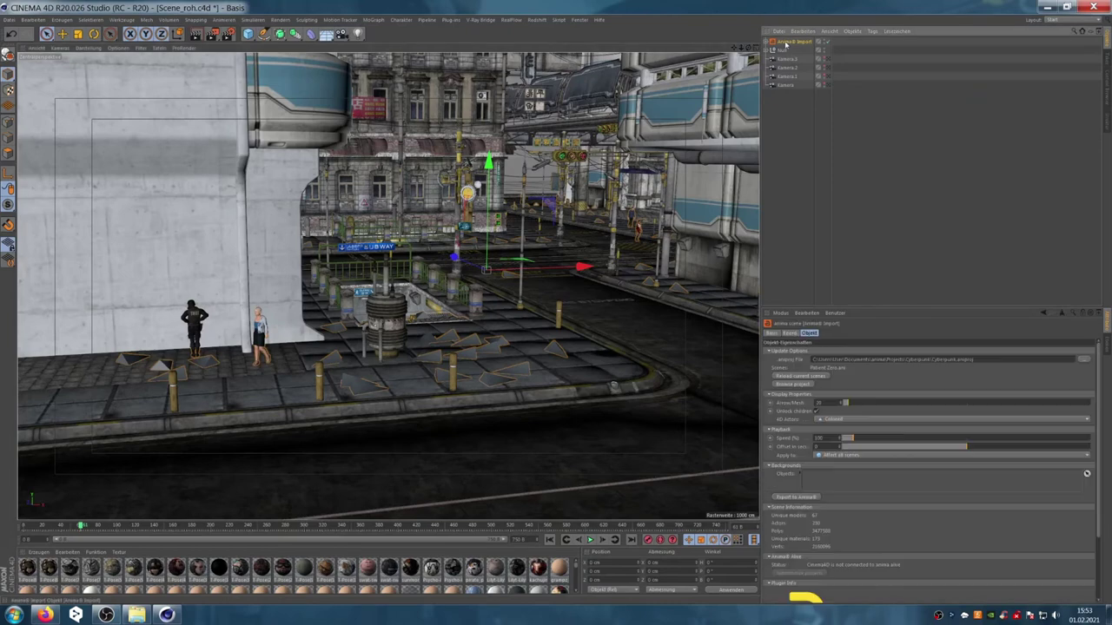
Step: Raise the anima scene's Arrow/Mesh value to nearly its maximum so distant actors display as meshes, and briefly play the crowd
drag(845, 403, 844, 406)
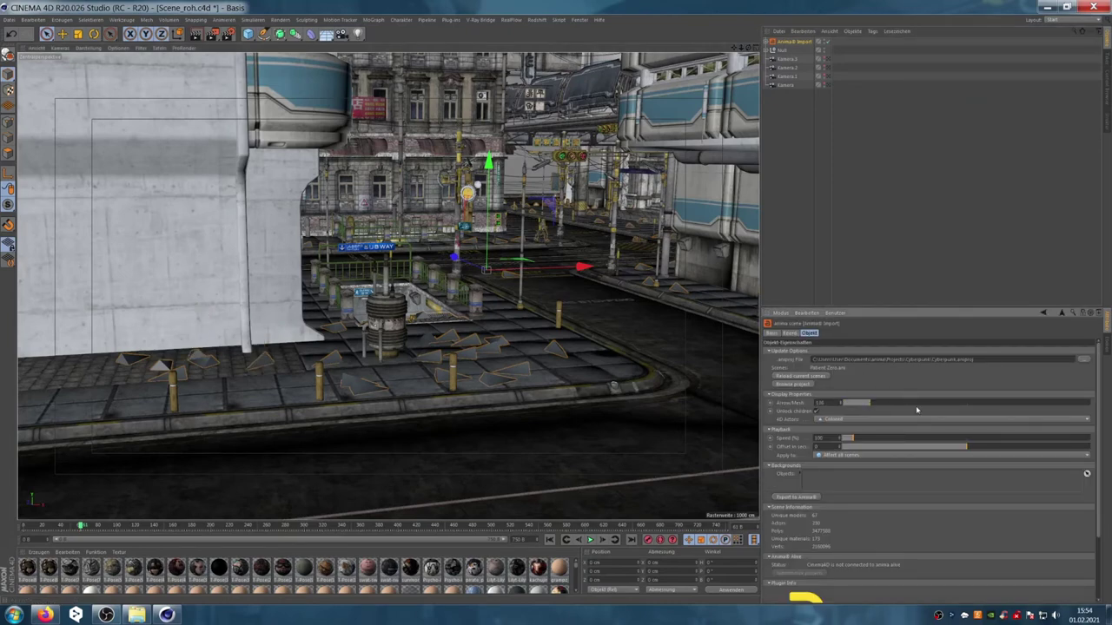
drag(917, 410, 981, 405)
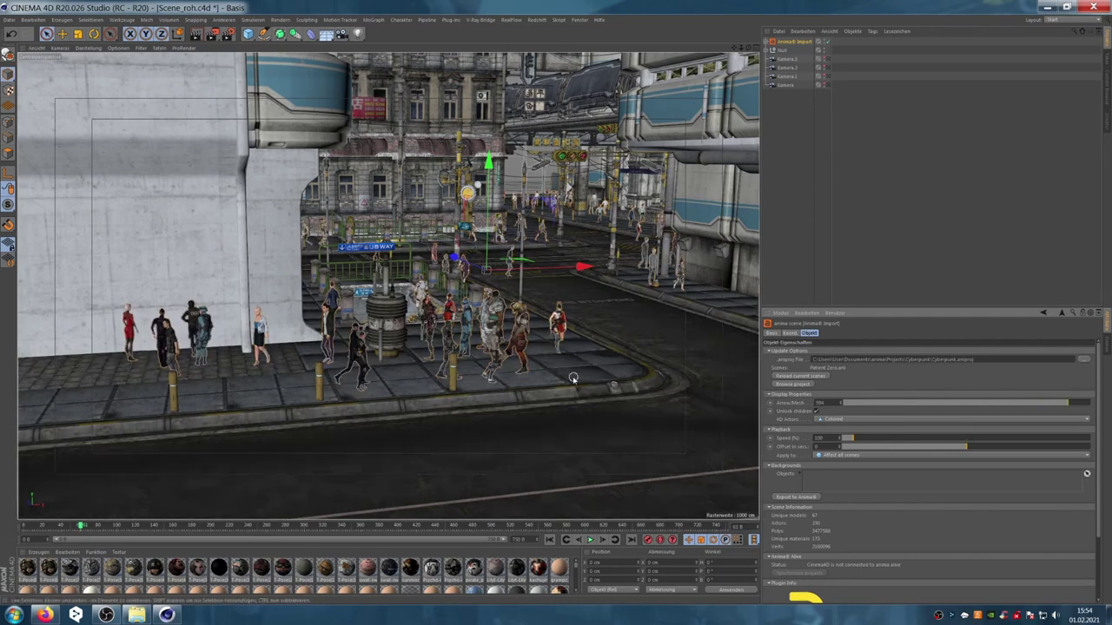
click(591, 540)
click(591, 540)
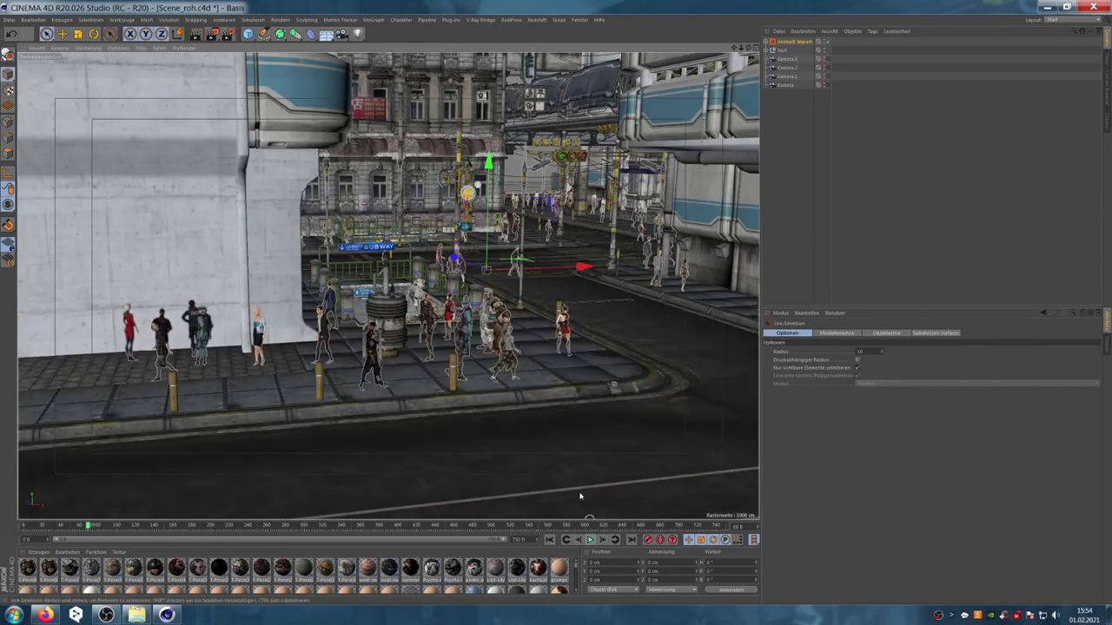
Step: Lower the anima scene's Arrow/Mesh value to a small fraction of its range and return to the Start (Benutzer) layout
click(793, 40)
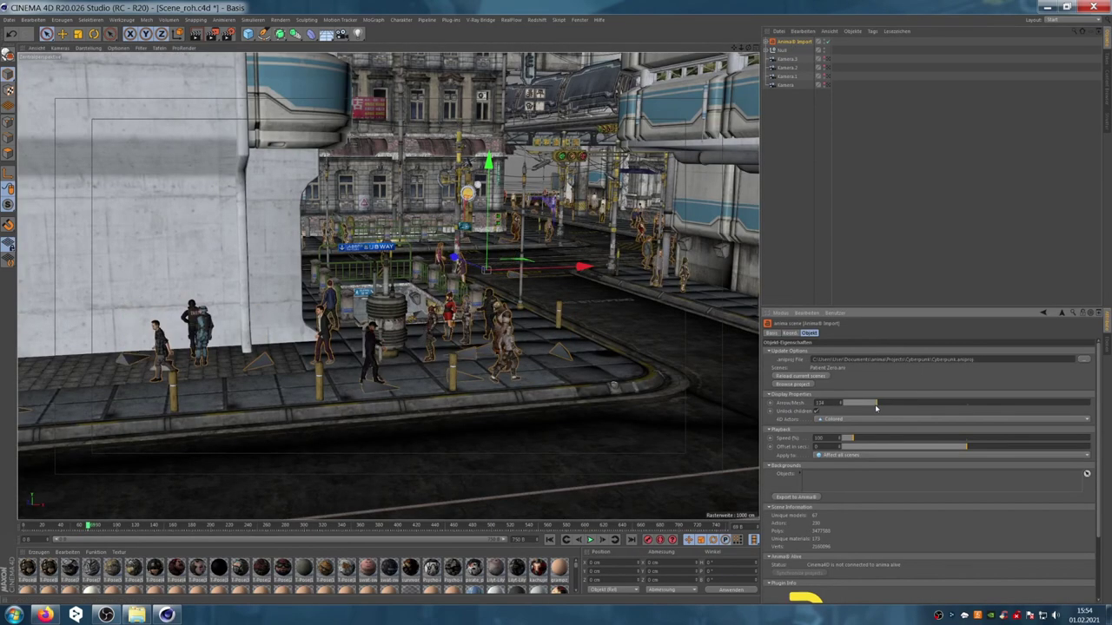
mouse_move(733, 51)
mouse_down()
mouse_move(765, 52)
mouse_move(732, 50)
mouse_up()
click(1067, 108)
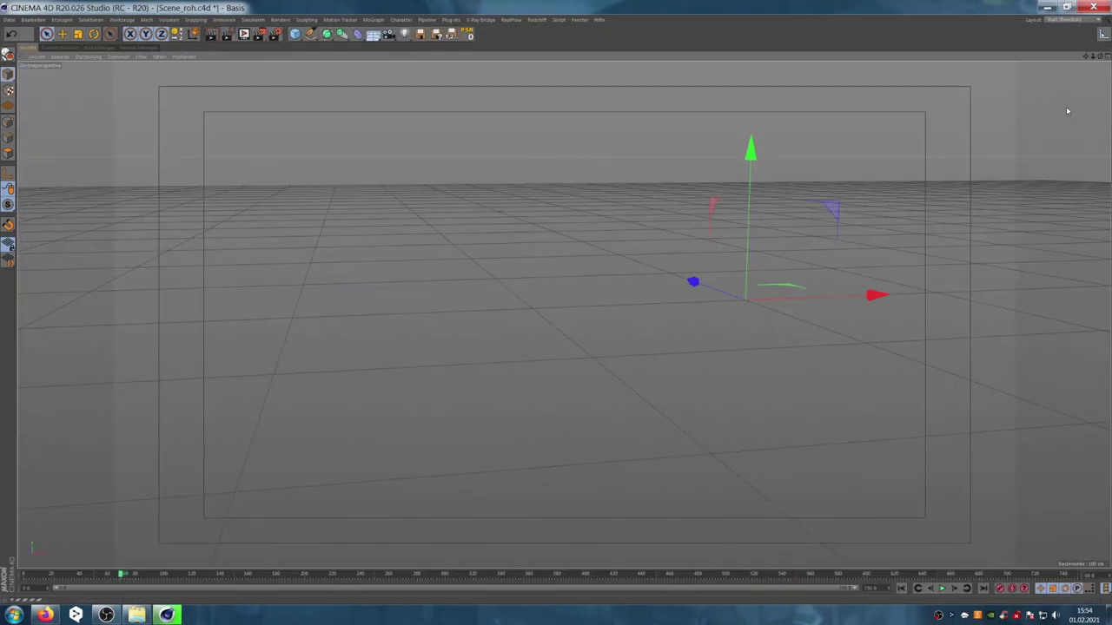